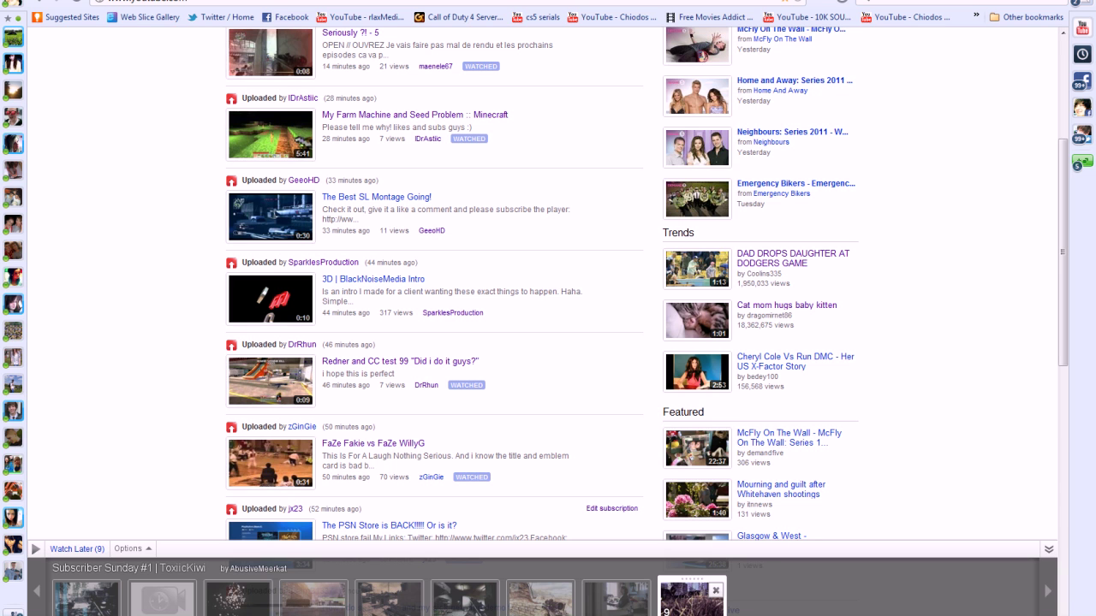
- Visit the CyboPat.net home page and go through its Projects section to the Cod4Player download page
{"action": "key", "text": "ctrl+Tab"}
{"action": "key", "text": "ctrl+Tab"}
{"action": "key", "text": "ctrl+shift+Tab"}
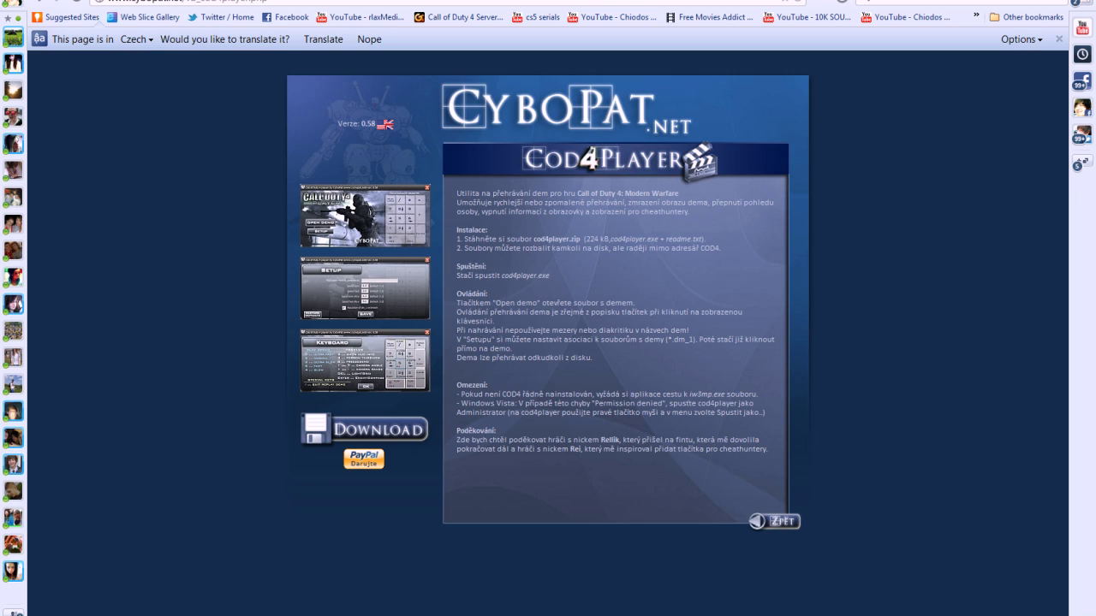
{"action": "key", "text": "ctrl+Tab"}
{"action": "key", "text": "ctrl+shift+Tab"}
{"action": "left_click", "coordinate": [792, 524]}
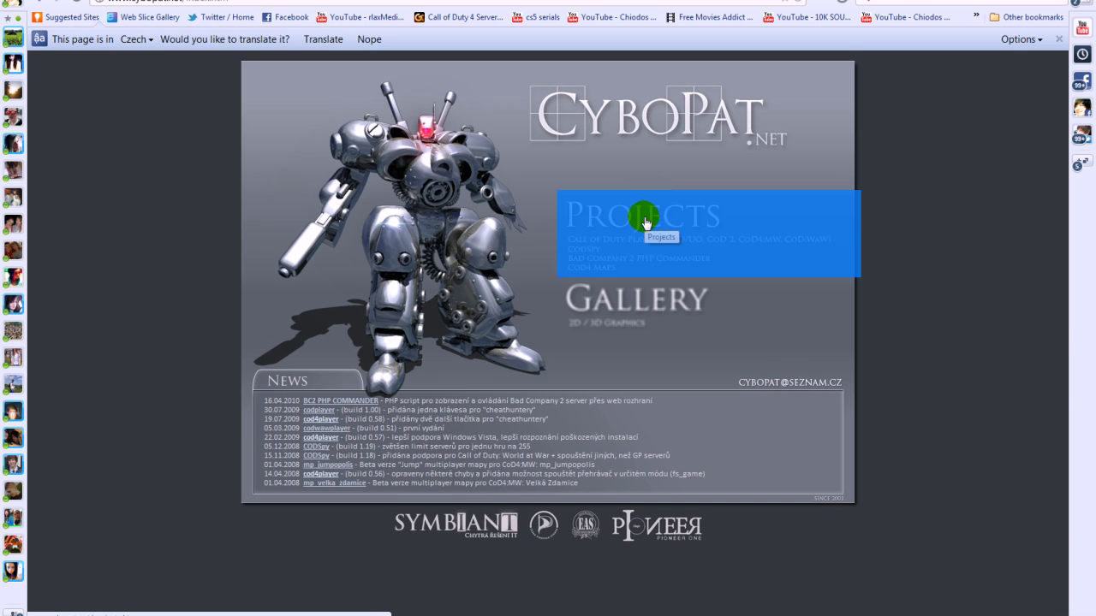
{"action": "left_click", "coordinate": [648, 214]}
{"action": "left_click", "coordinate": [637, 205]}
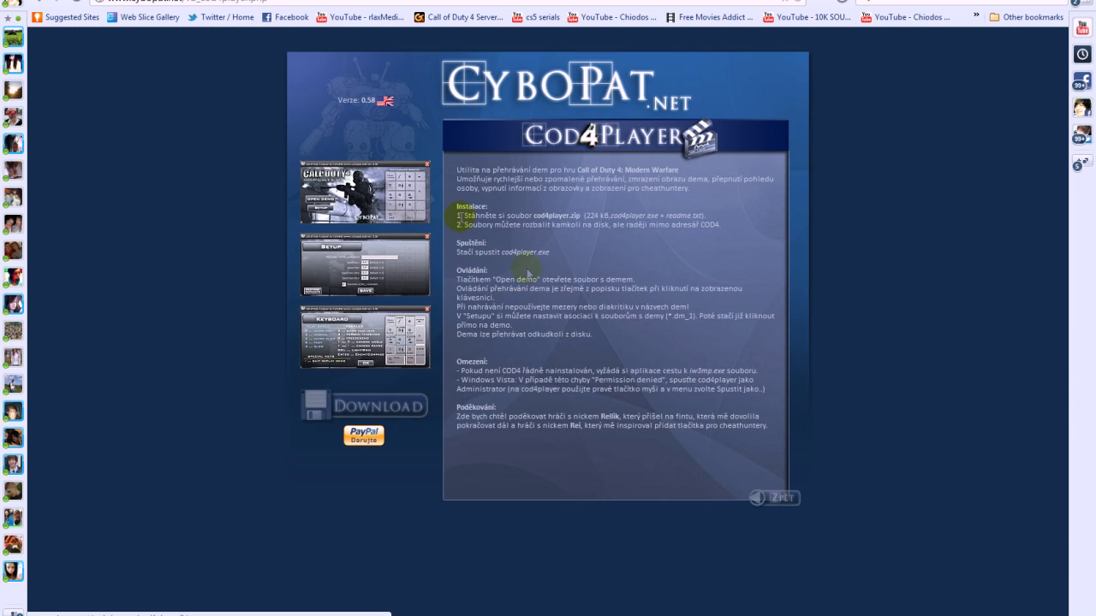
- Look over the VirtualDub downloads page and the installation instructions on the Huffyuv v2.1.1 page
{"action": "key", "text": "ctrl+Tab"}
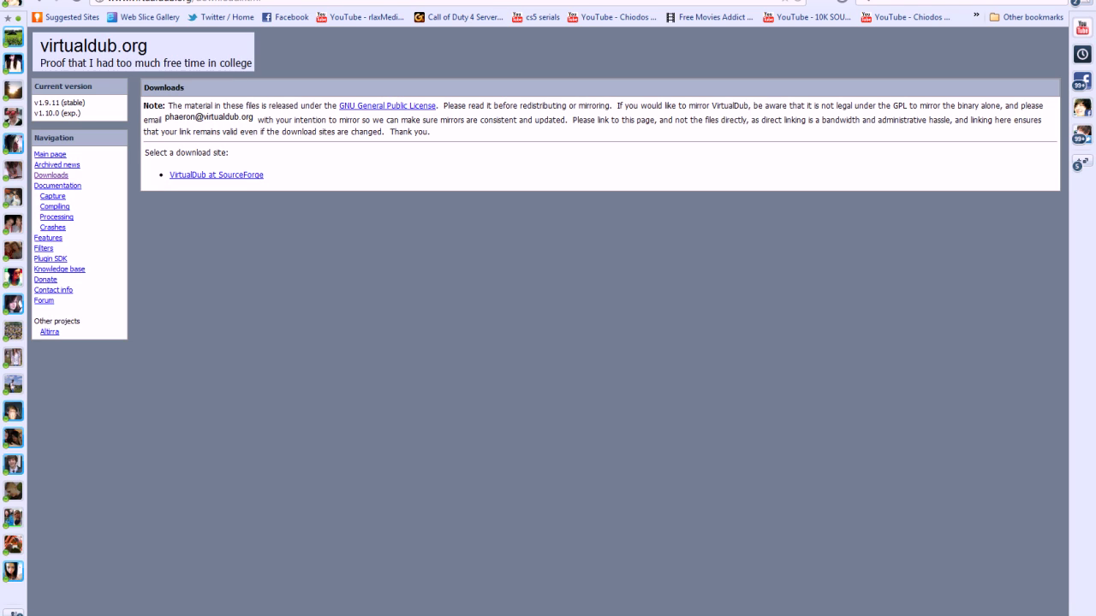
{"action": "key", "text": "ctrl+Tab"}
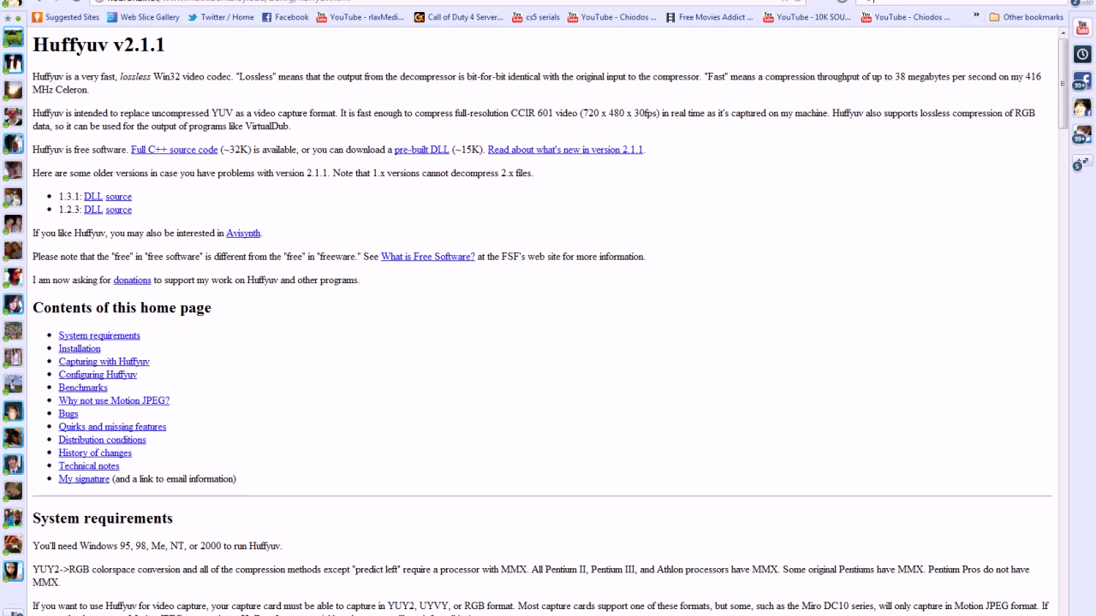
{"action": "left_click_drag", "start_coordinate": [168, 43], "coordinate": [37, 44]}
{"action": "left_click", "coordinate": [169, 50]}
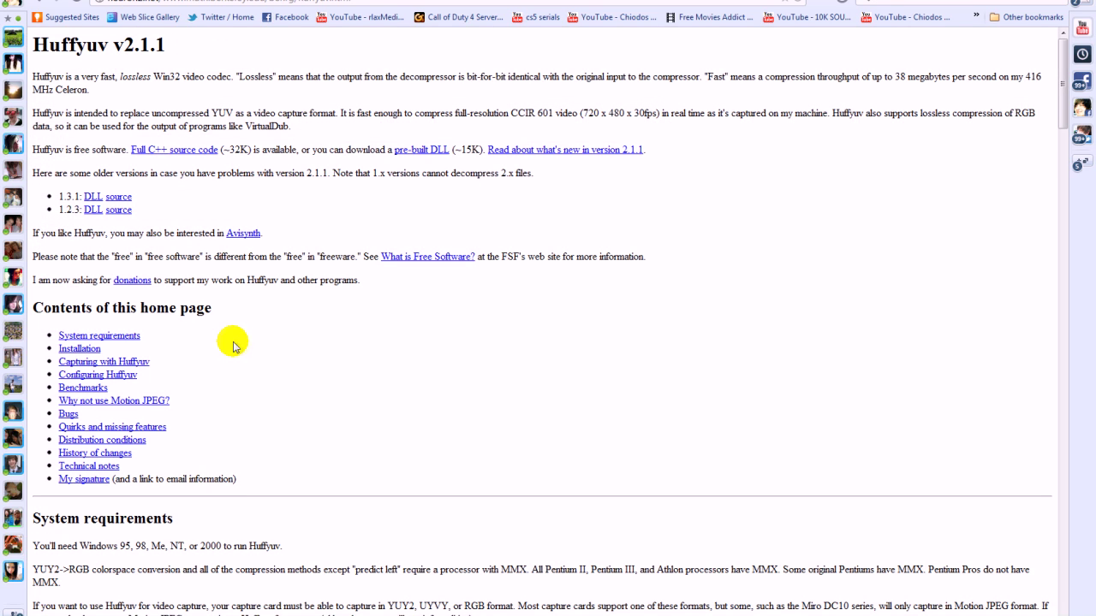
{"action": "scroll", "coordinate": [227, 377], "scroll_direction": "down", "scroll_amount": 9}
{"action": "scroll", "coordinate": [220, 389], "scroll_direction": "up", "scroll_amount": 4}
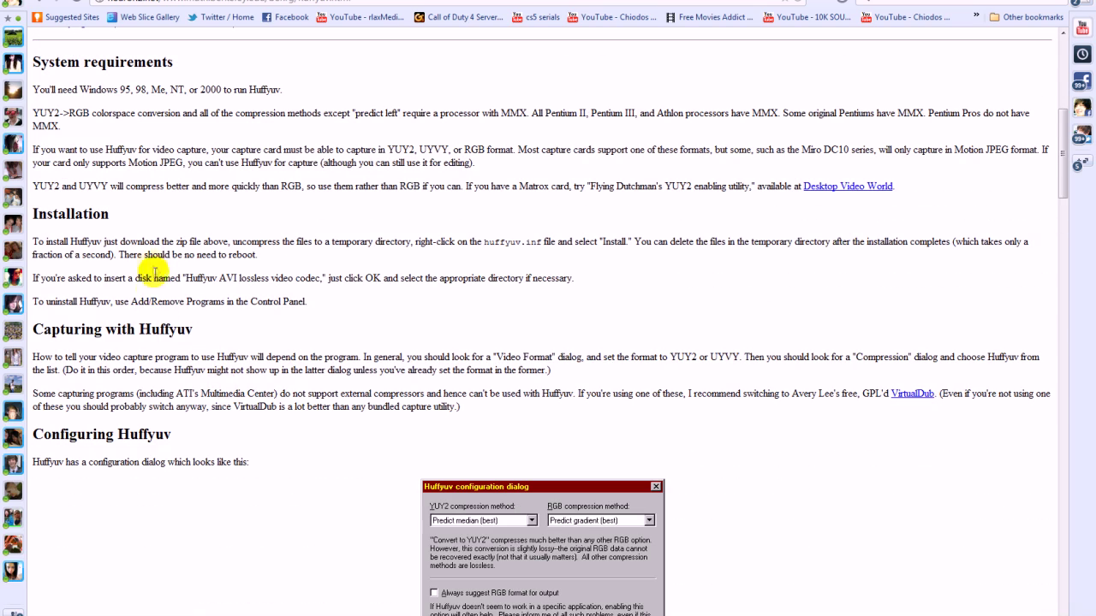
{"action": "left_click_drag", "start_coordinate": [304, 301], "coordinate": [51, 238]}
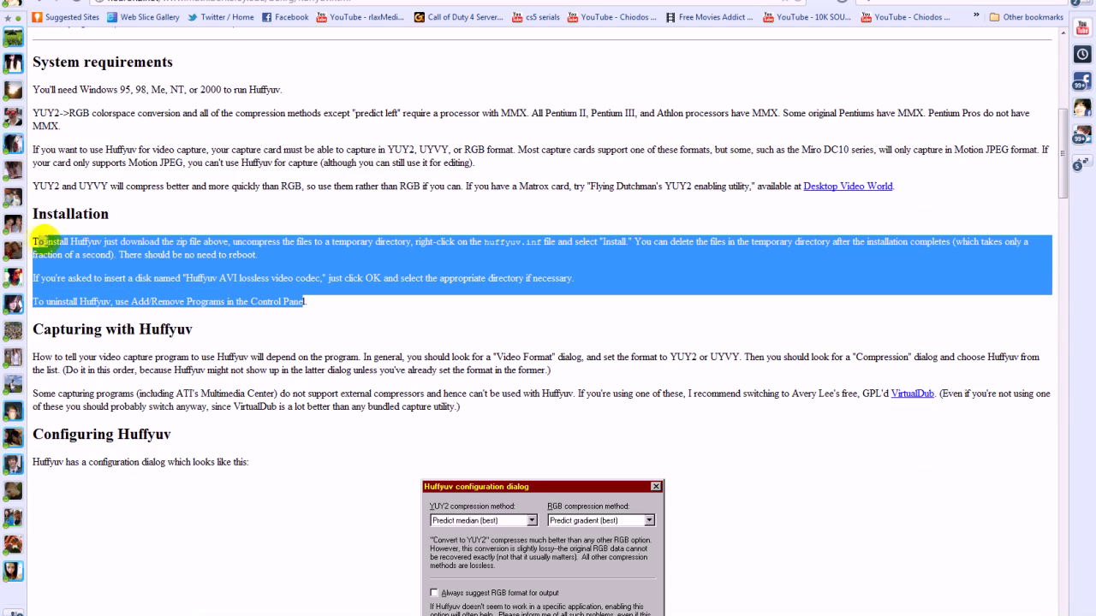
{"action": "left_click", "coordinate": [238, 245]}
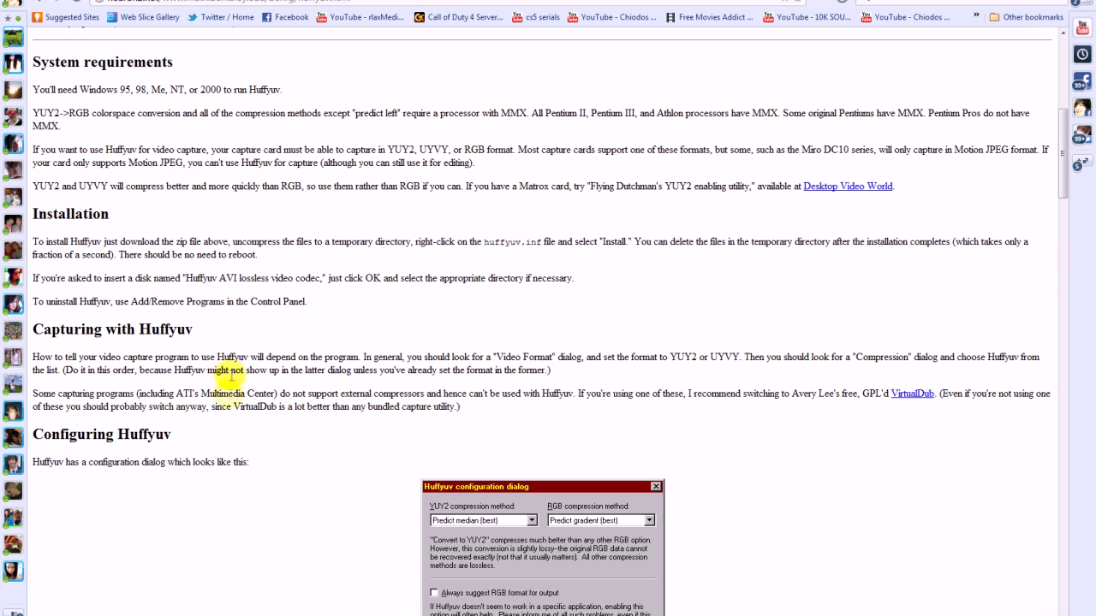
- Switch to the Call of Duty 4 player, look at the Acewithquadfeed demo among the selectable files, and close the player without loading it
{"action": "left_click", "coordinate": [165, 615]}
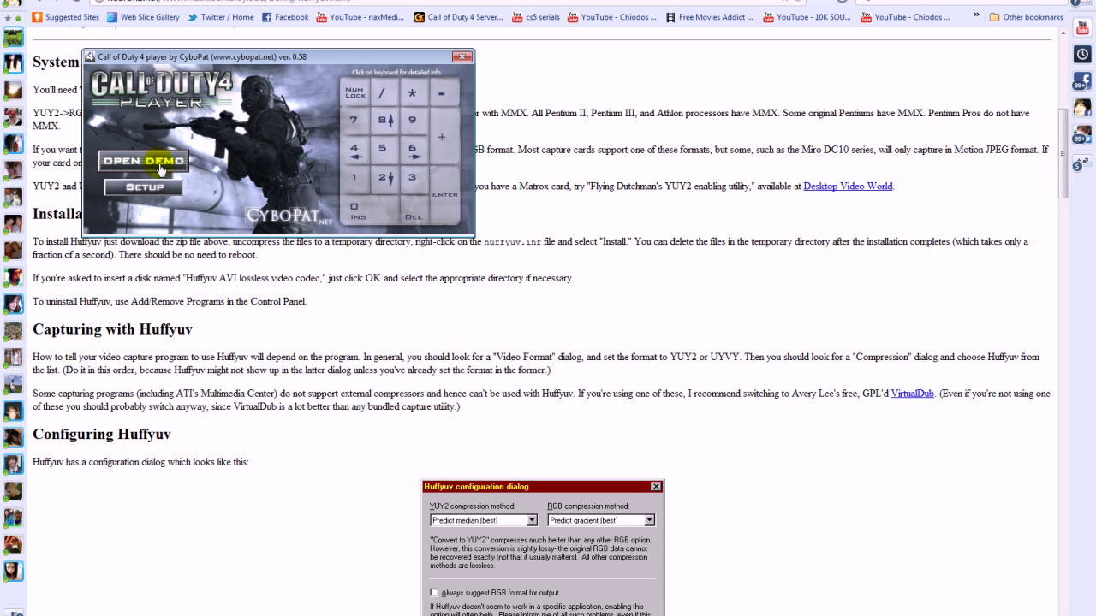
{"action": "left_click", "coordinate": [160, 170]}
{"action": "left_click", "coordinate": [315, 138]}
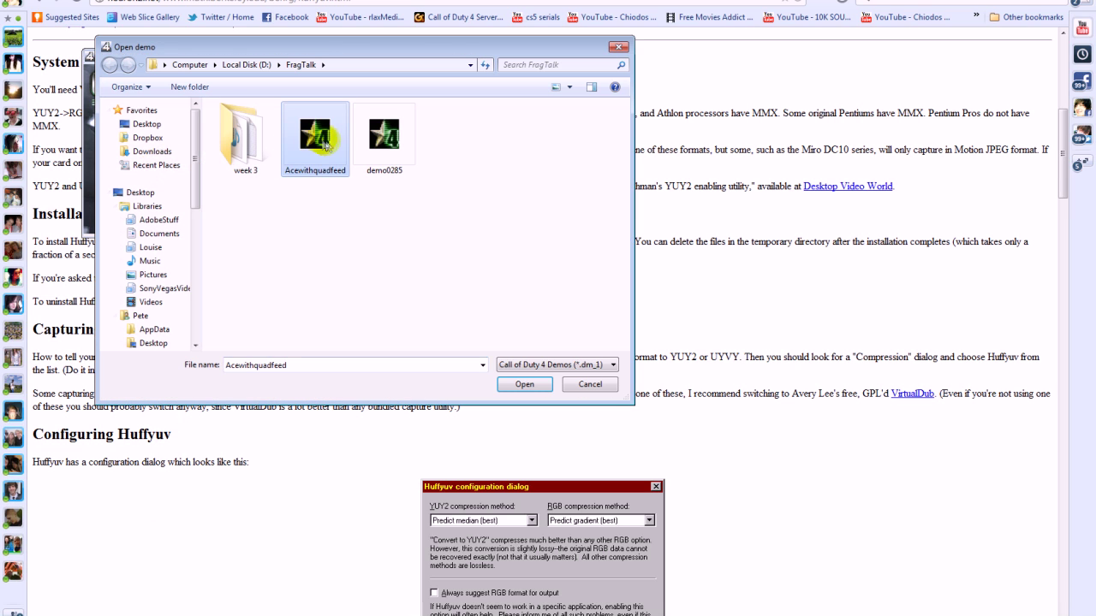
{"action": "left_click", "coordinate": [593, 383]}
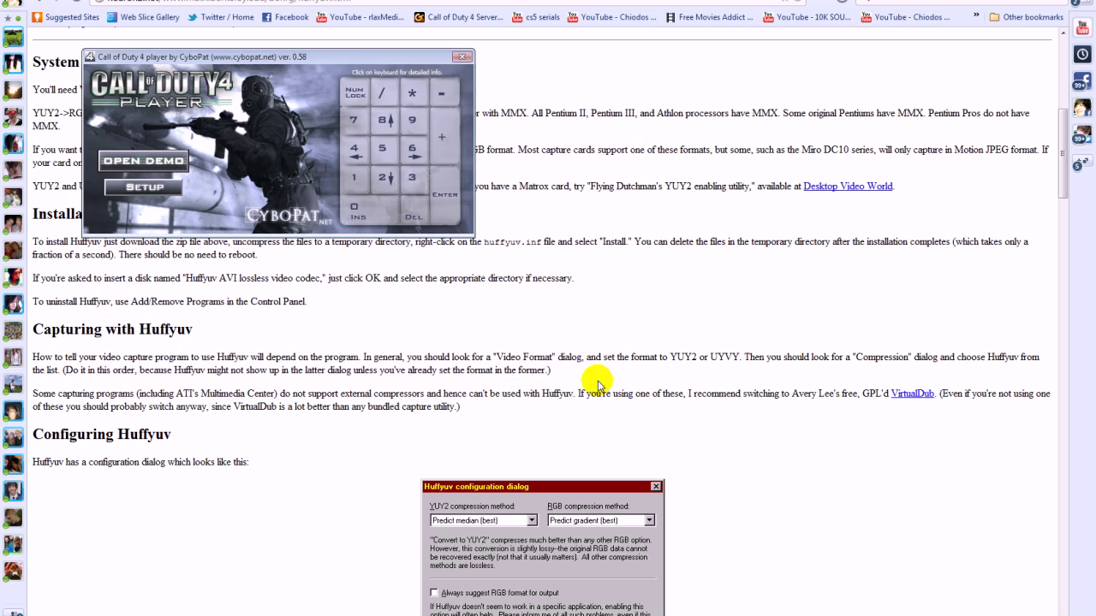
{"action": "left_click", "coordinate": [462, 57]}
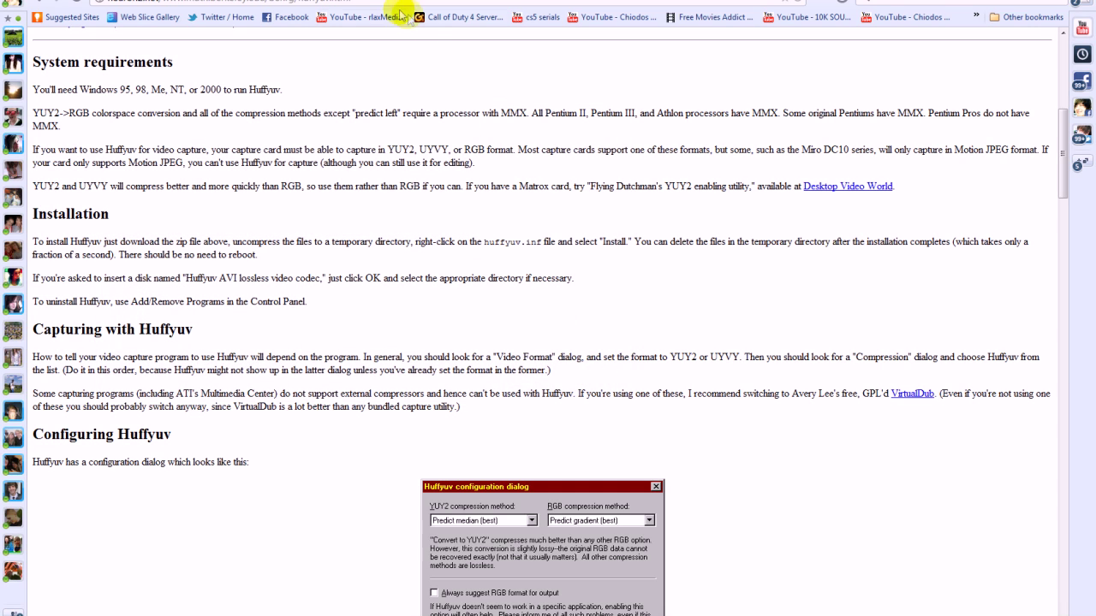
- Load cfgfactory.com in a new browser tab and go to its movie configs listing
{"action": "key", "text": "ctrl+t"}
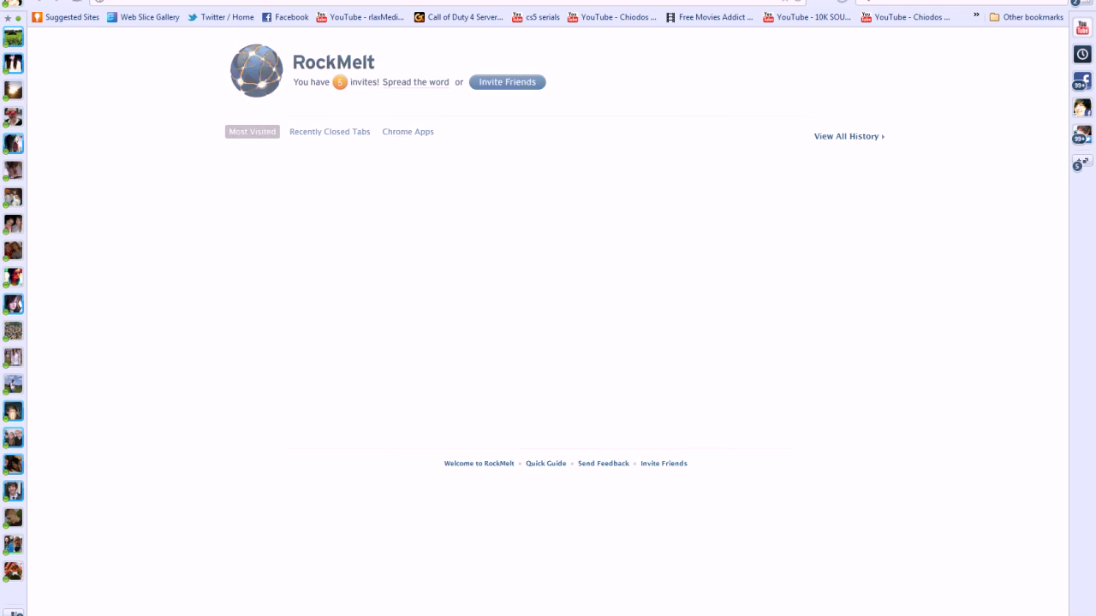
{"action": "type", "text": "cfgfactory.com/"}
{"action": "key", "text": "Return"}
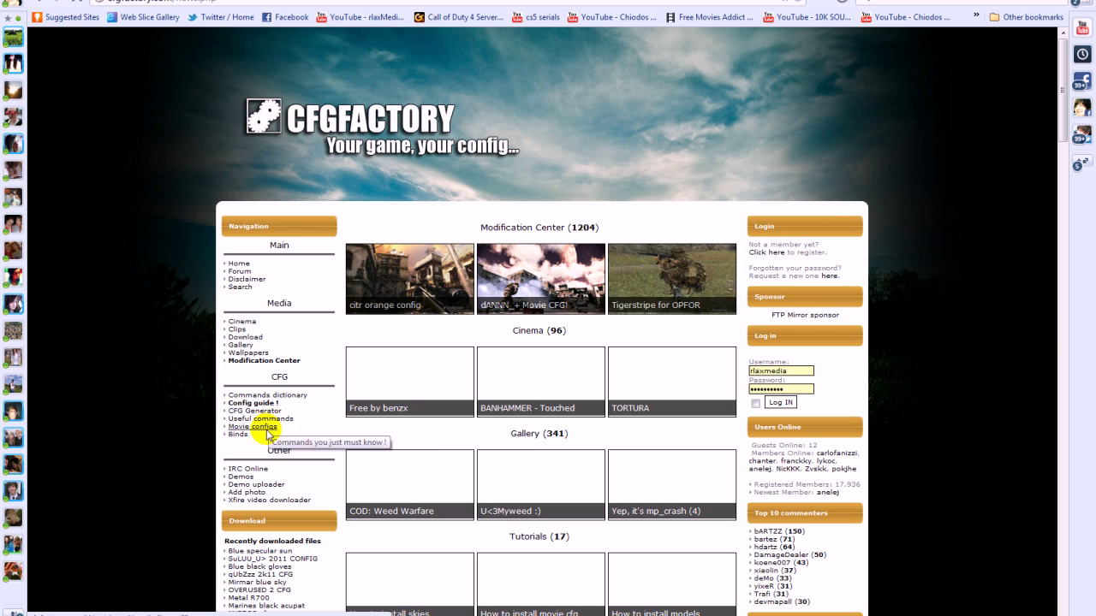
{"action": "left_click", "coordinate": [267, 430]}
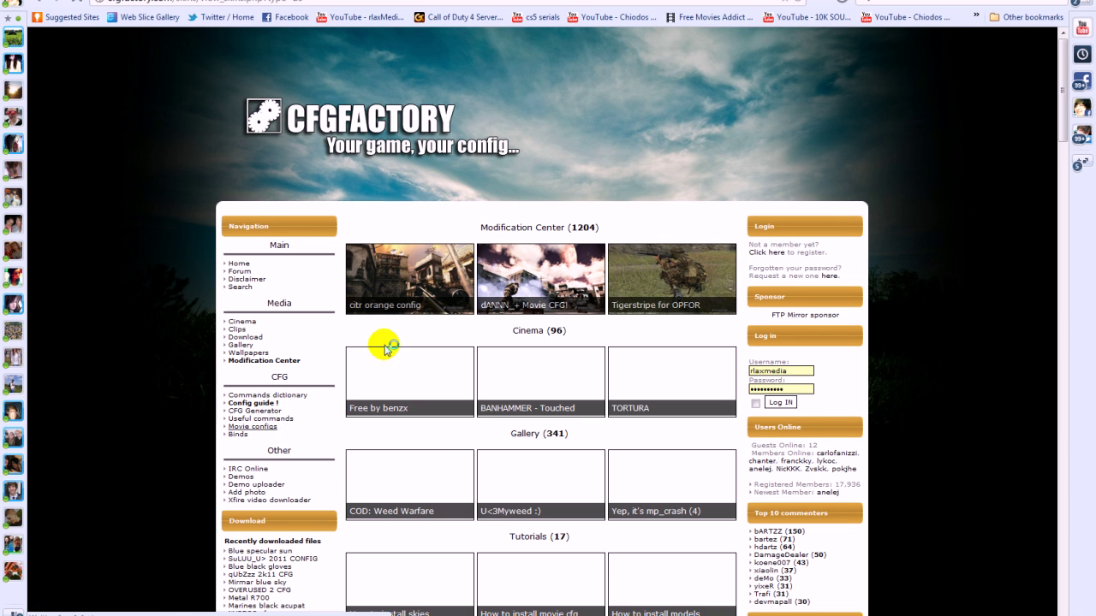
- Browse the movie configs listing down to its page numbers and back, examining the available configs and their previews
{"action": "scroll", "coordinate": [380, 291], "scroll_direction": "down", "scroll_amount": 3}
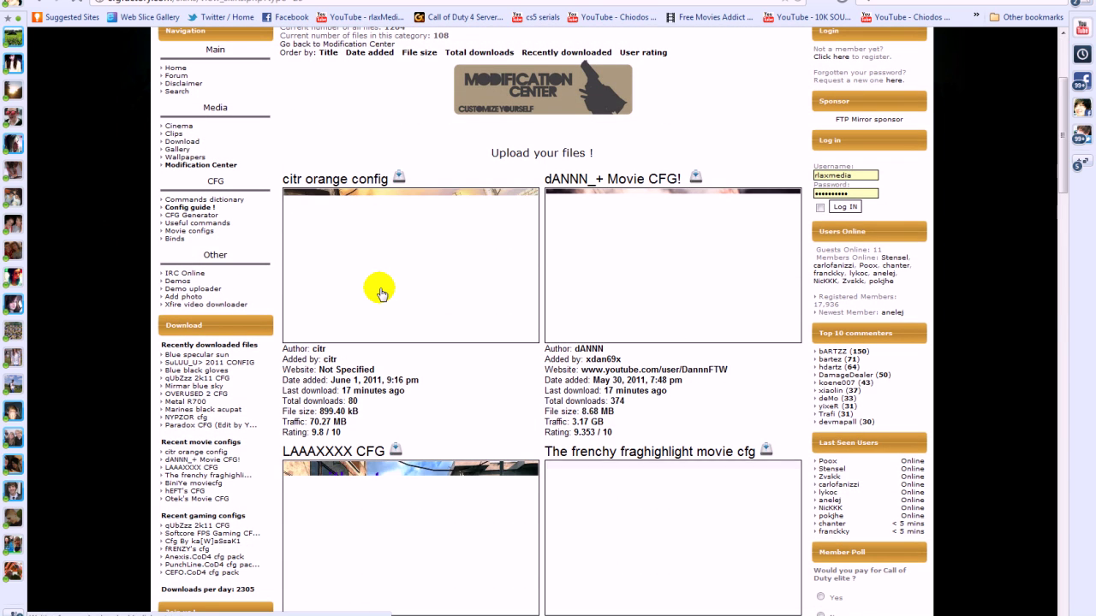
{"action": "scroll", "coordinate": [381, 293], "scroll_direction": "down", "scroll_amount": 3}
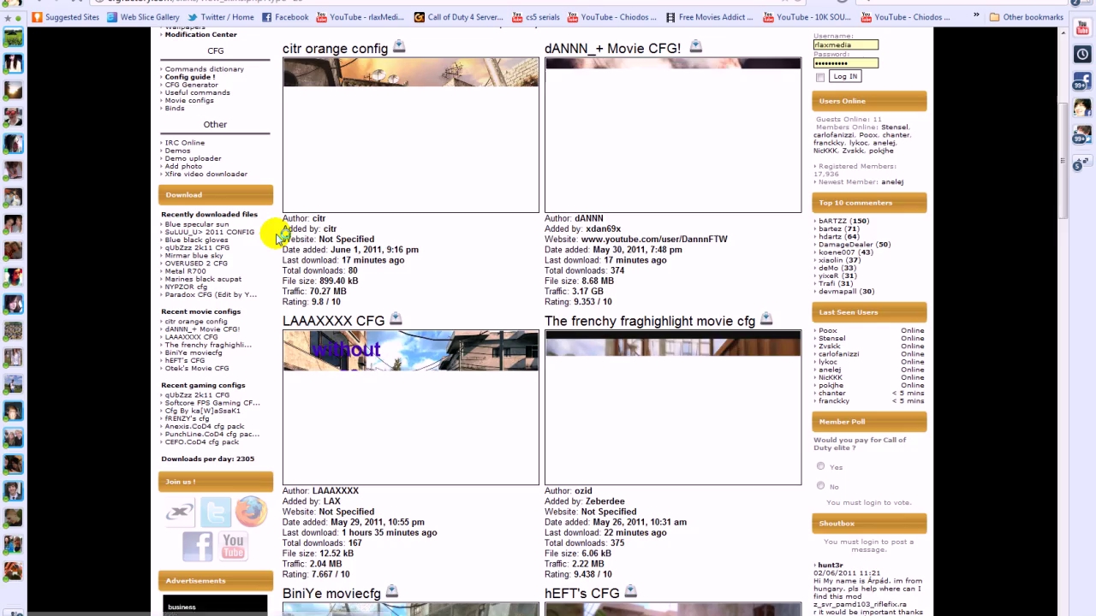
{"action": "scroll", "coordinate": [489, 213], "scroll_direction": "down", "scroll_amount": 4}
{"action": "scroll", "coordinate": [489, 211], "scroll_direction": "up", "scroll_amount": 8}
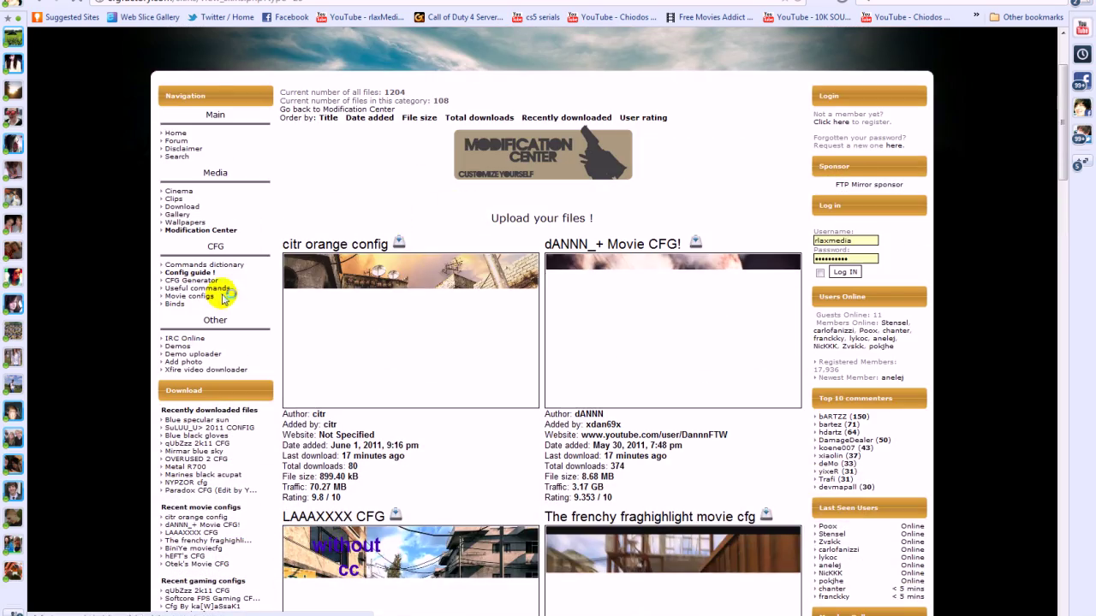
{"action": "scroll", "coordinate": [552, 236], "scroll_direction": "down", "scroll_amount": 15}
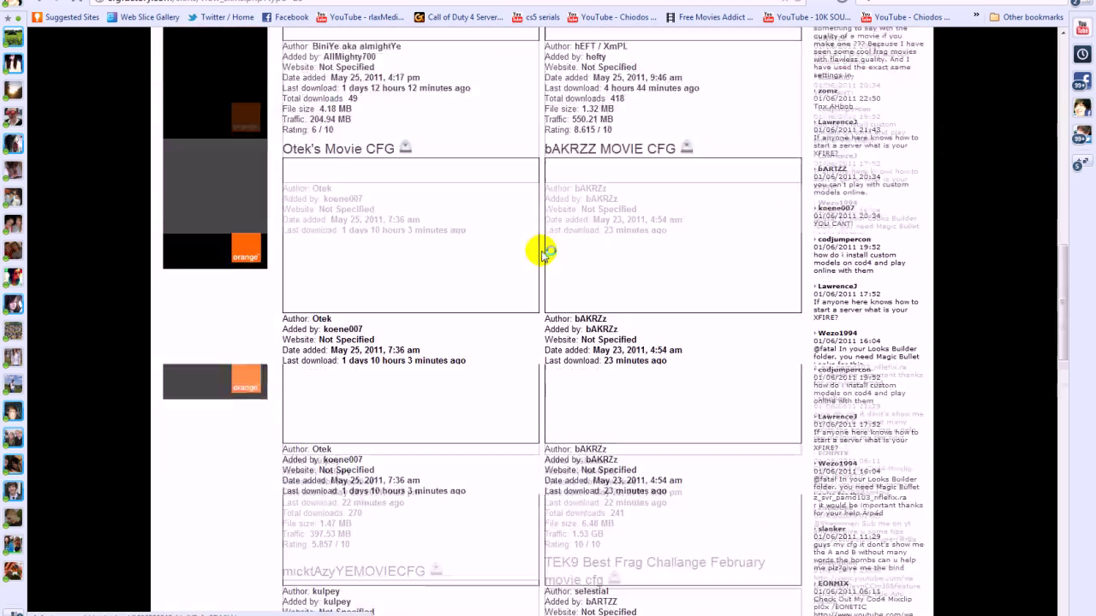
{"action": "scroll", "coordinate": [541, 257], "scroll_direction": "down", "scroll_amount": 10}
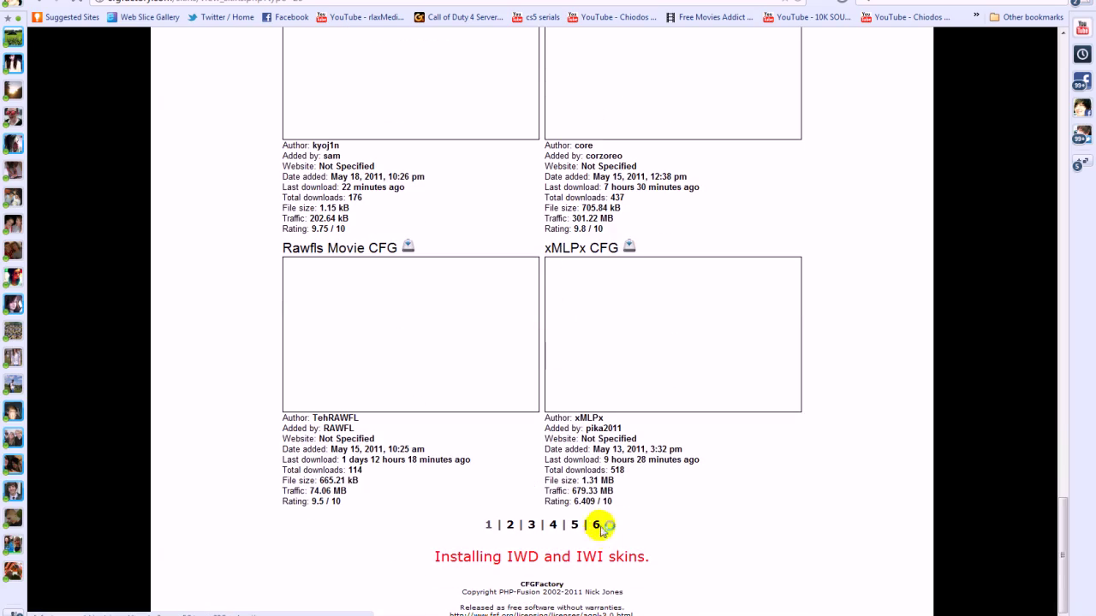
{"action": "scroll", "coordinate": [416, 348], "scroll_direction": "up", "scroll_amount": 12}
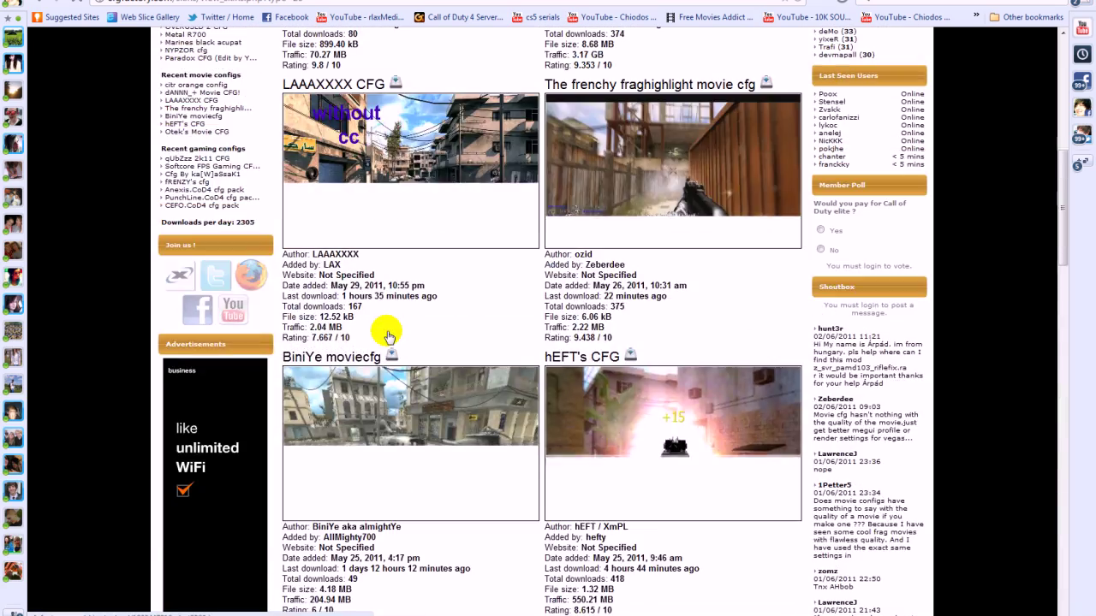
{"action": "scroll", "coordinate": [388, 336], "scroll_direction": "up", "scroll_amount": 5}
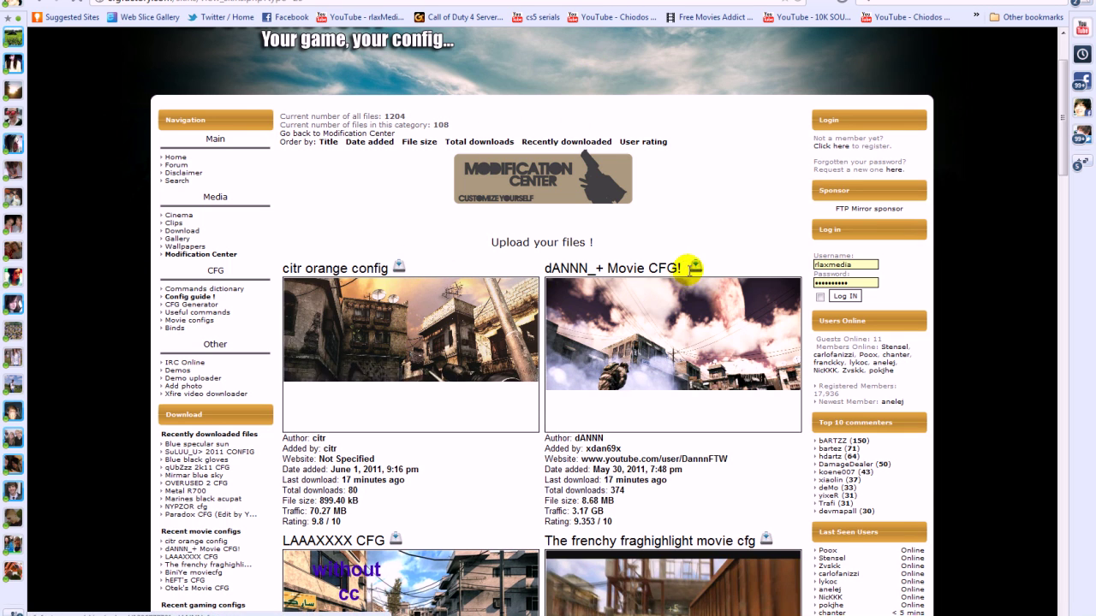
- Log in to CFGFactory with the prefilled account details and return to the movie configs listing
{"action": "left_click", "coordinate": [844, 297]}
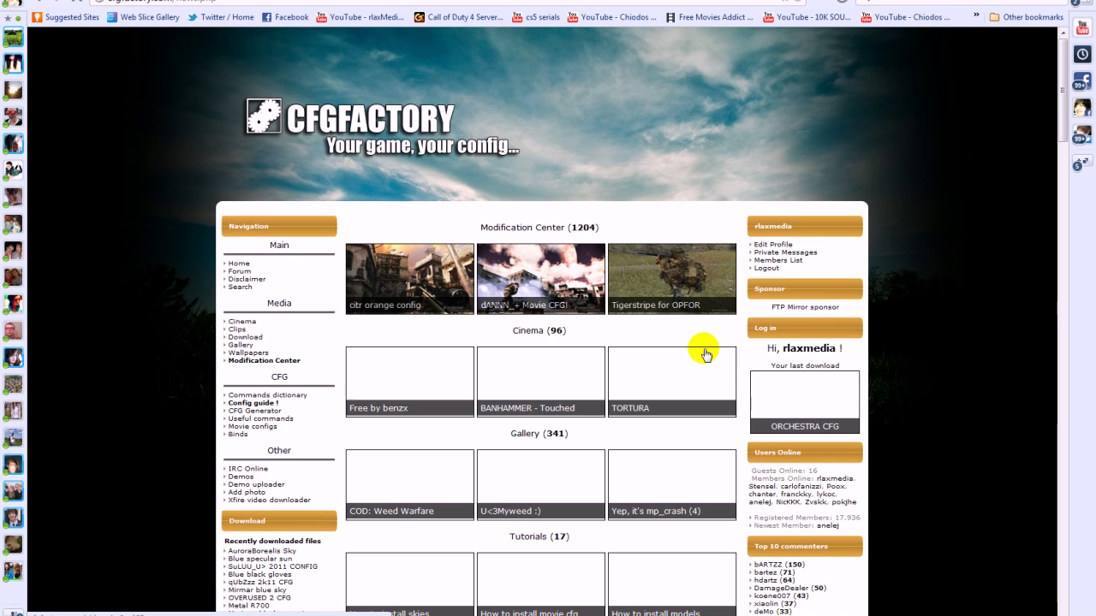
{"action": "scroll", "coordinate": [661, 364], "scroll_direction": "down", "scroll_amount": 3}
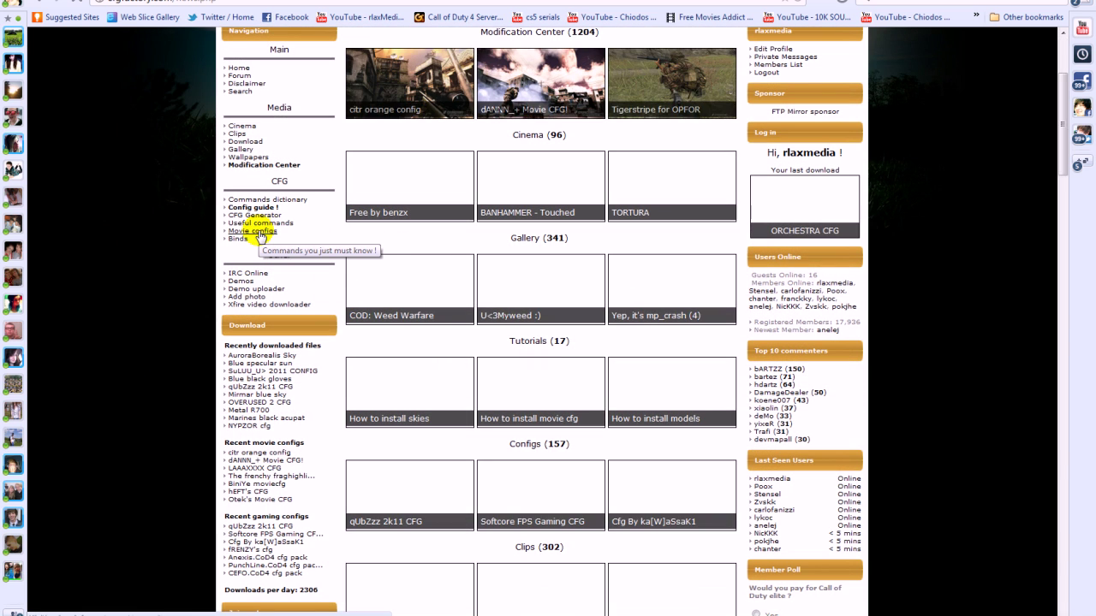
{"action": "left_click", "coordinate": [253, 231]}
{"action": "scroll", "coordinate": [682, 369], "scroll_direction": "down", "scroll_amount": 1}
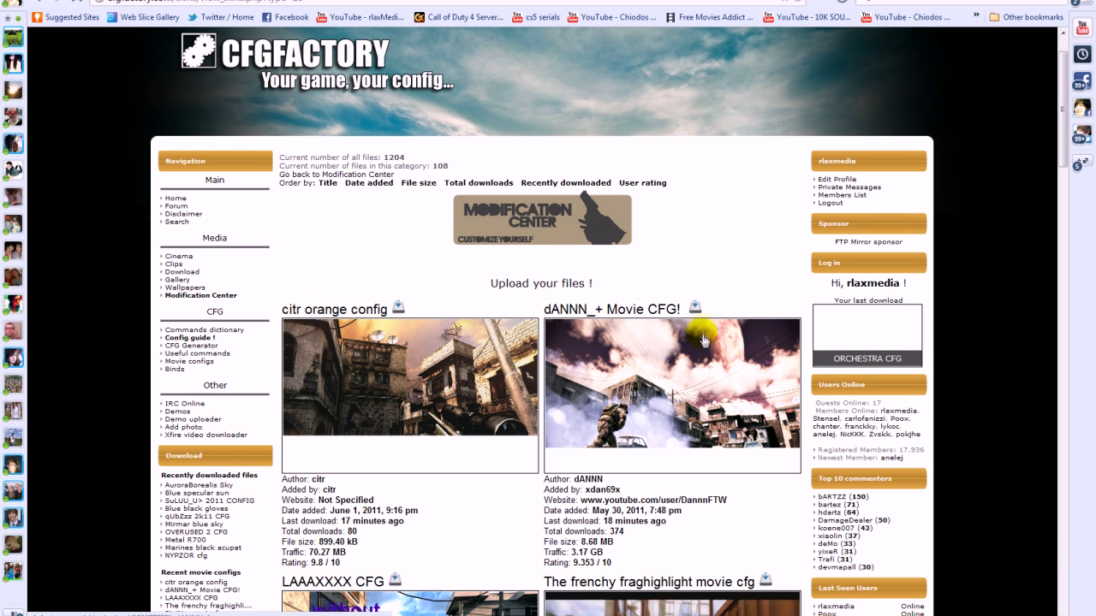
- Download the dANNN_+ Movie CFG! archive from the movie configs listing
{"action": "left_click", "coordinate": [694, 310]}
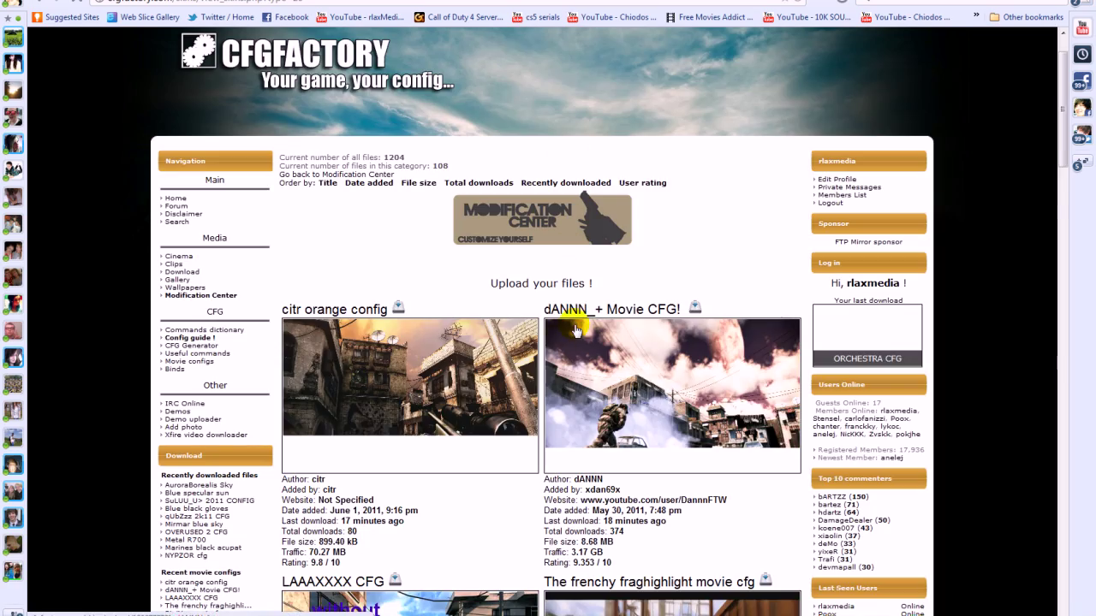
{"action": "scroll", "coordinate": [575, 330], "scroll_direction": "down", "scroll_amount": 18}
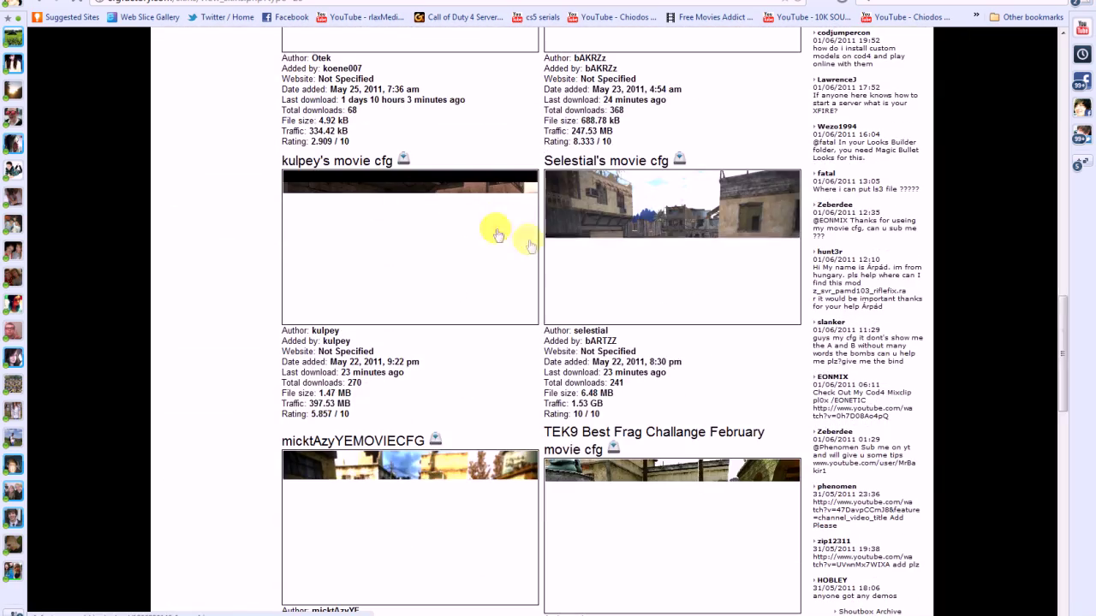
{"action": "scroll", "coordinate": [479, 237], "scroll_direction": "up", "scroll_amount": 10}
{"action": "scroll", "coordinate": [462, 257], "scroll_direction": "down", "scroll_amount": 6}
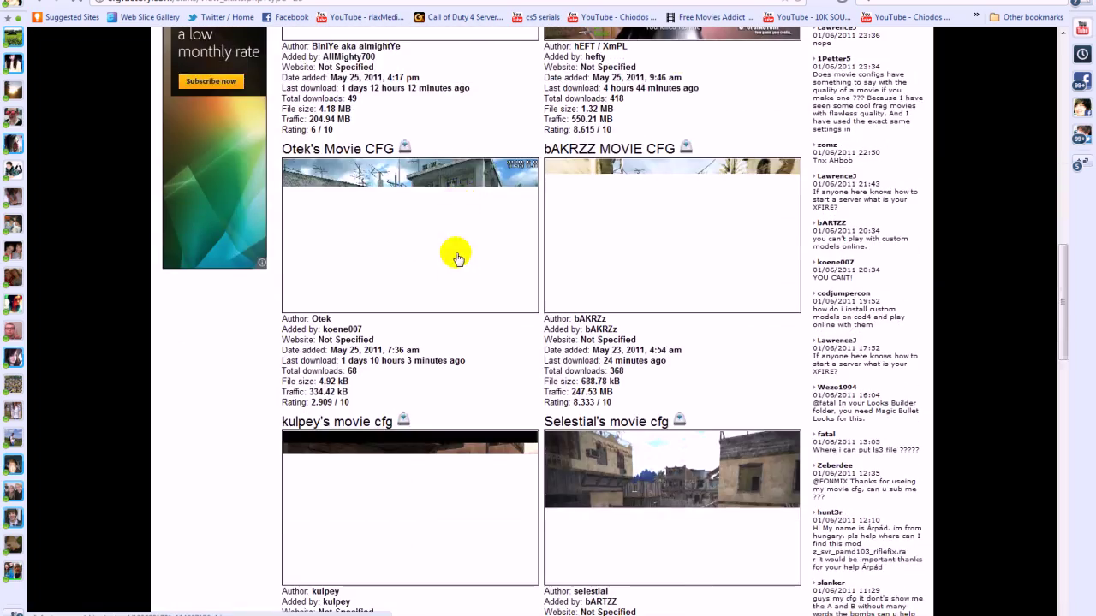
{"action": "scroll", "coordinate": [457, 254], "scroll_direction": "up", "scroll_amount": 13}
{"action": "left_click", "coordinate": [692, 2]}
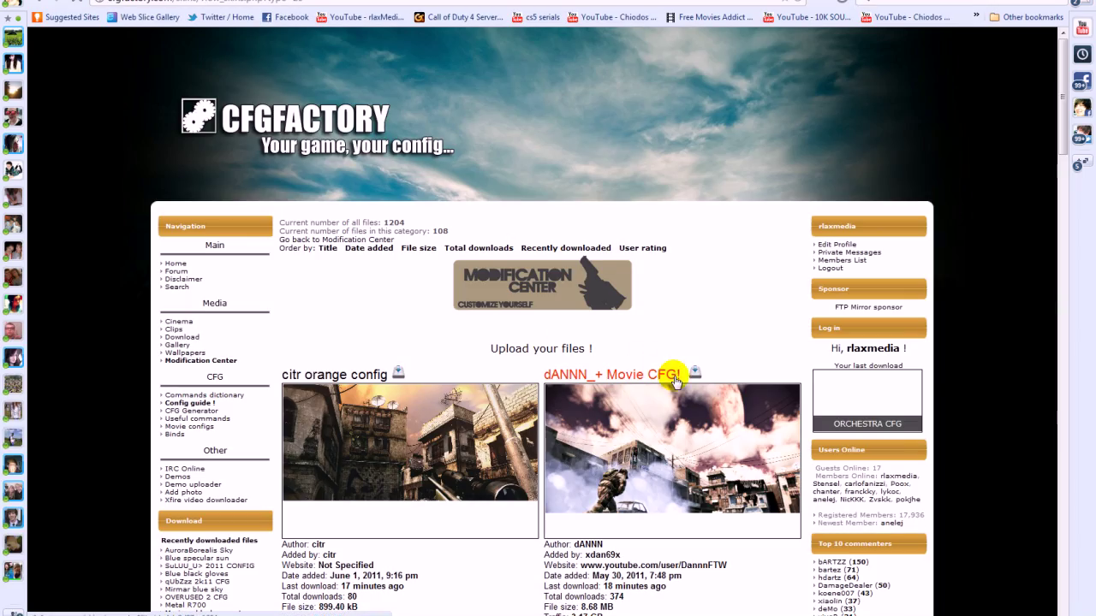
{"action": "left_click", "coordinate": [693, 376]}
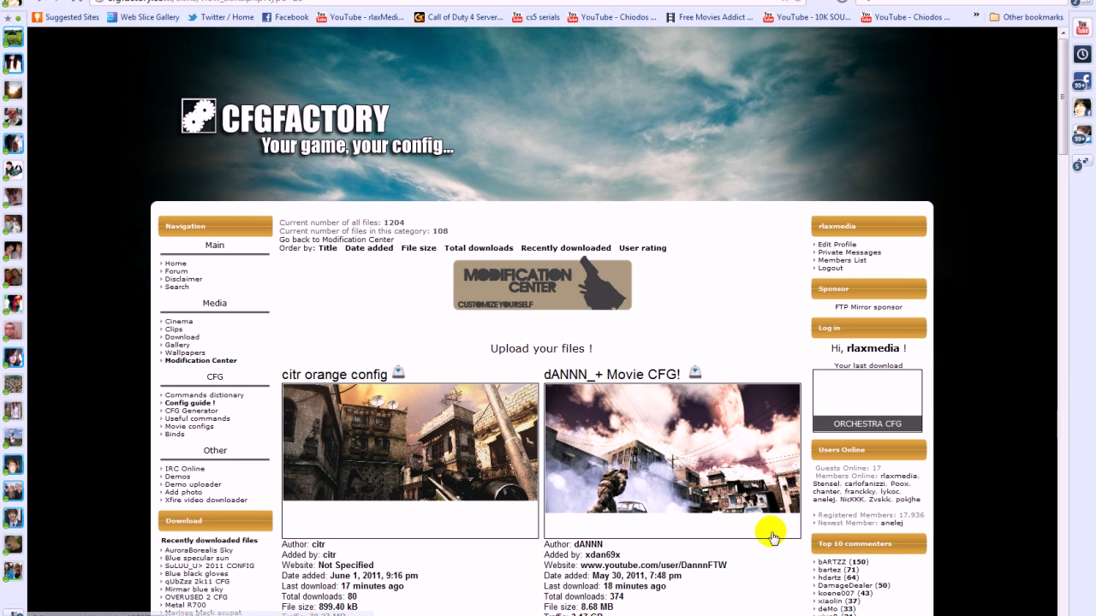
{"action": "left_click", "coordinate": [306, 615]}
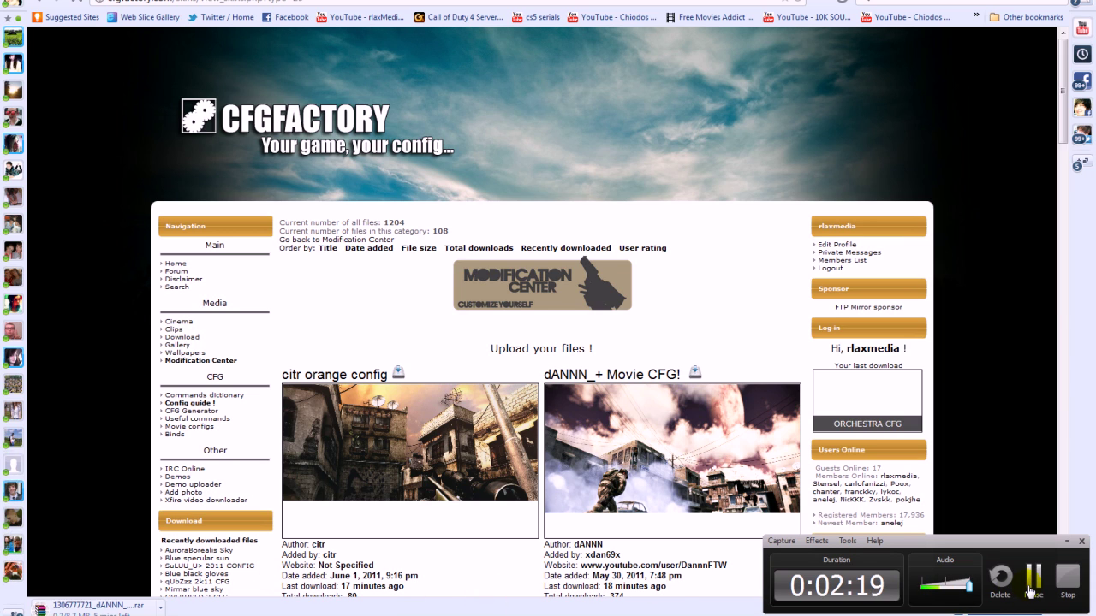
{"action": "left_click", "coordinate": [1031, 591]}
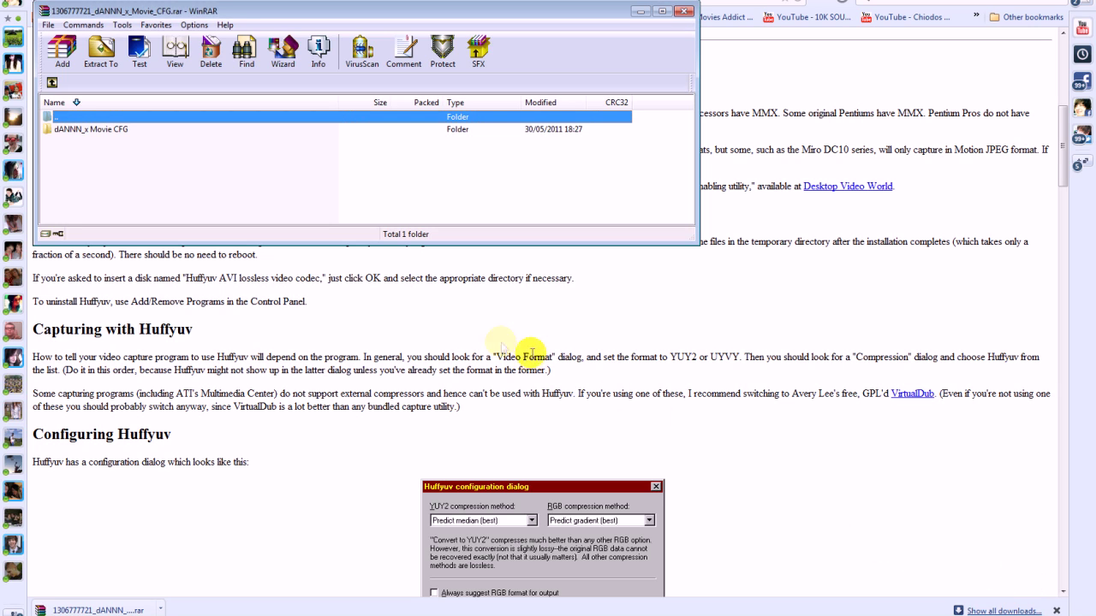
- Open the dANNN_x Movie CFG folder inside the downloaded archive in WinRAR and select the movie.cfg file
{"action": "double_click", "coordinate": [183, 128]}
{"action": "left_click", "coordinate": [108, 141]}
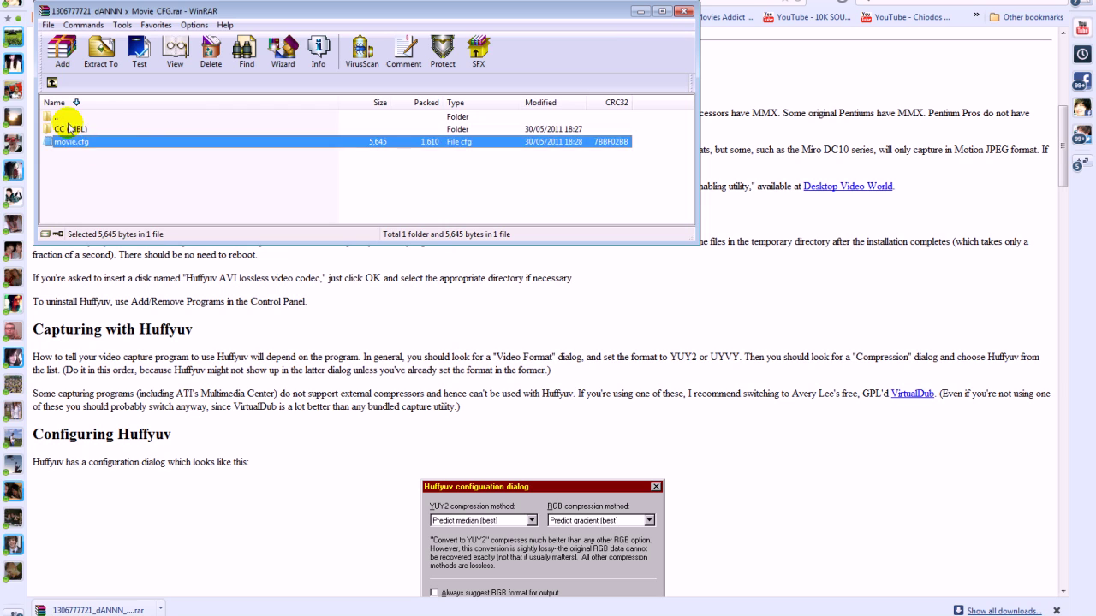
{"action": "left_click", "coordinate": [68, 127]}
{"action": "left_click", "coordinate": [70, 105]}
{"action": "left_click", "coordinate": [58, 116]}
{"action": "left_click", "coordinate": [82, 142]}
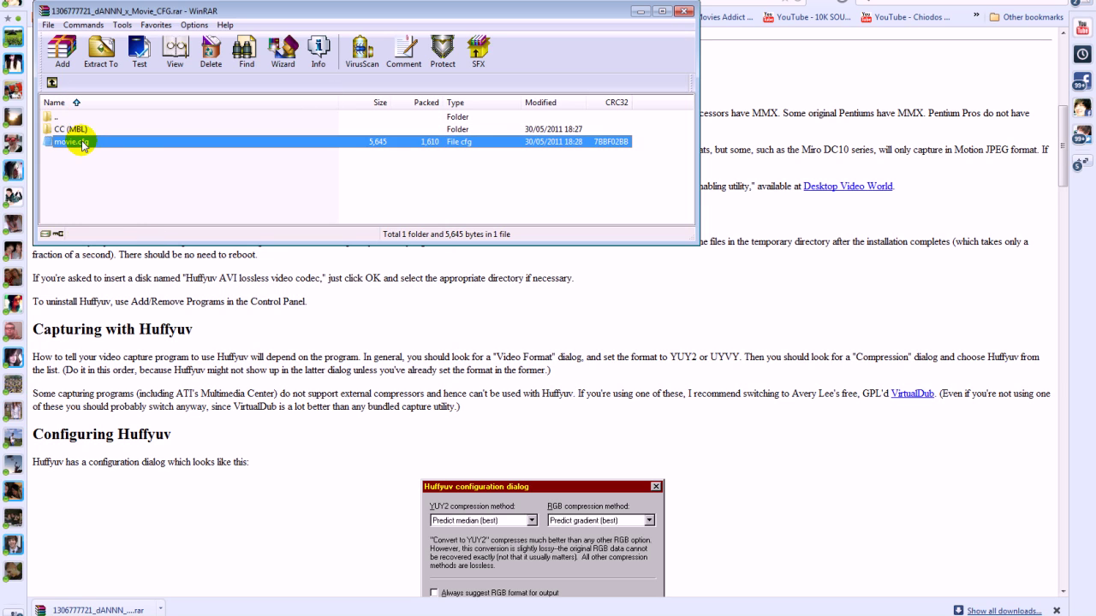
{"action": "left_click", "coordinate": [93, 165]}
{"action": "left_click", "coordinate": [75, 145]}
{"action": "left_click", "coordinate": [100, 176]}
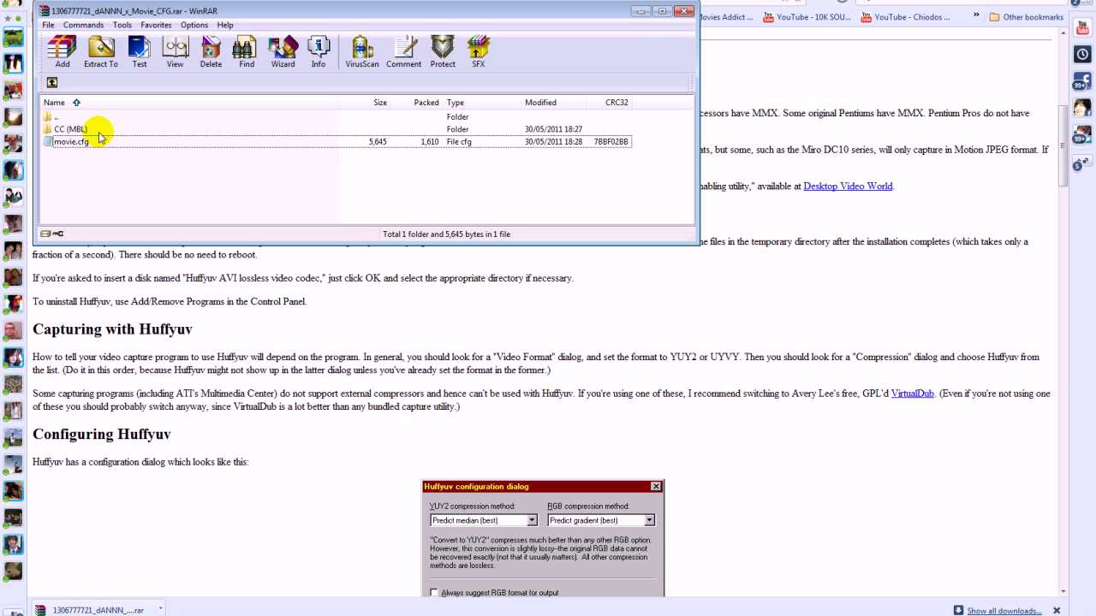
{"action": "left_click", "coordinate": [83, 142]}
{"action": "left_click", "coordinate": [90, 163]}
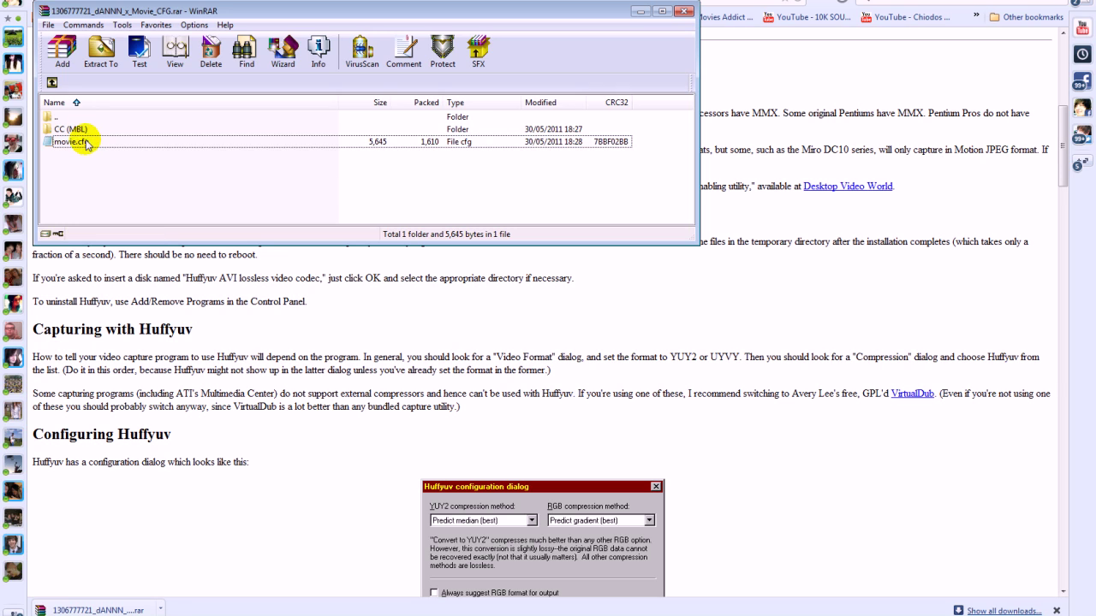
{"action": "left_click", "coordinate": [83, 145]}
{"action": "left_click", "coordinate": [82, 145]}
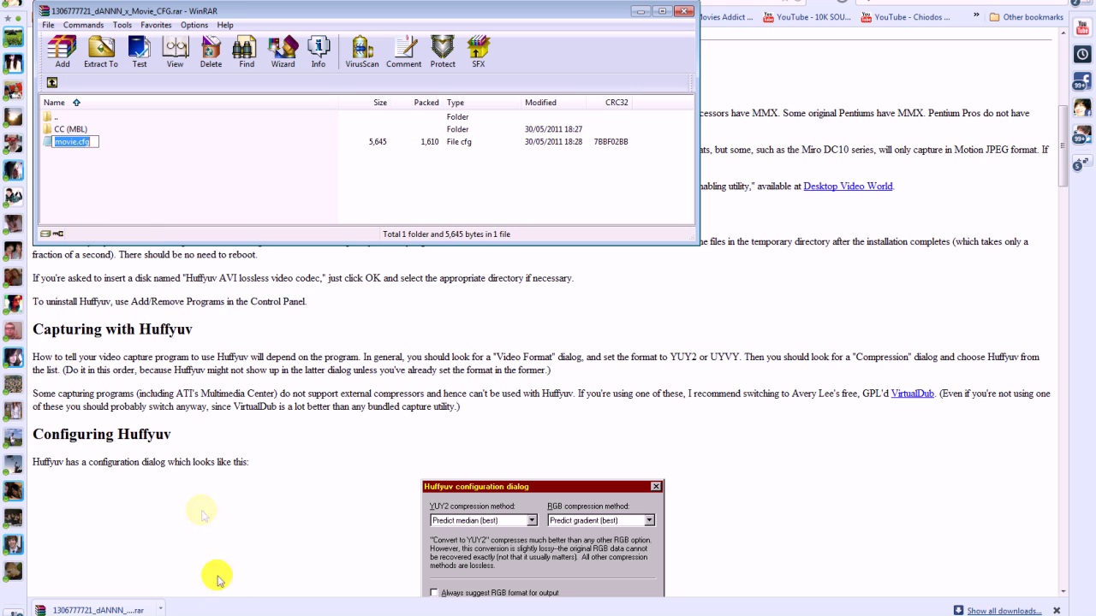
- Try to move movie.cfg from the archive into the call of duty 4 main folder, cancelling the replacement of the existing file
{"action": "left_click", "coordinate": [196, 196]}
{"action": "left_click", "coordinate": [308, 612]}
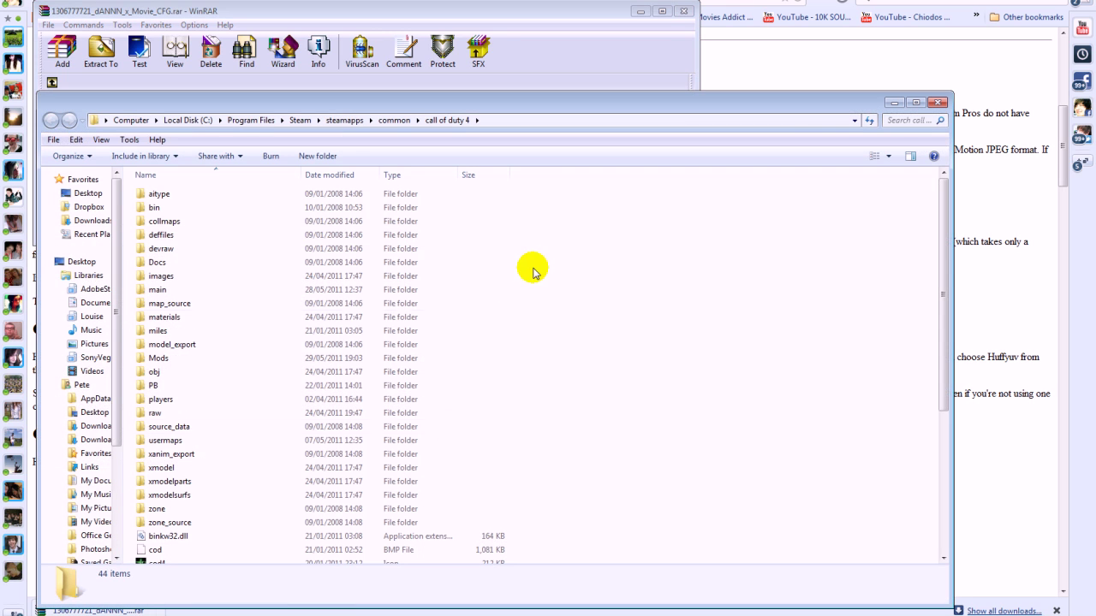
{"action": "left_click_drag", "start_coordinate": [342, 103], "coordinate": [629, 83]}
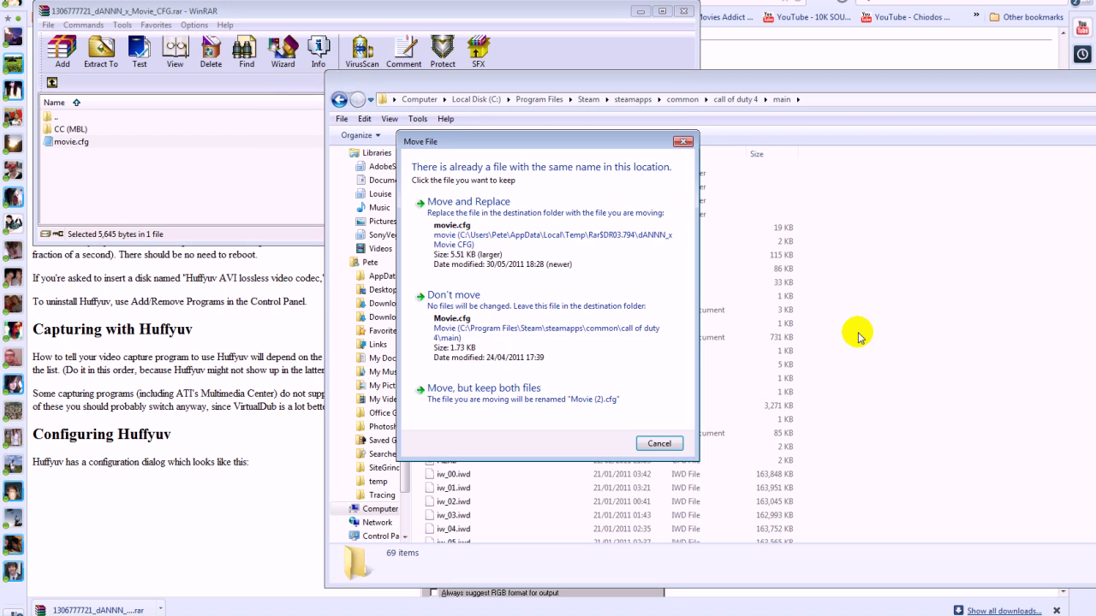
{"action": "left_click", "coordinate": [657, 442]}
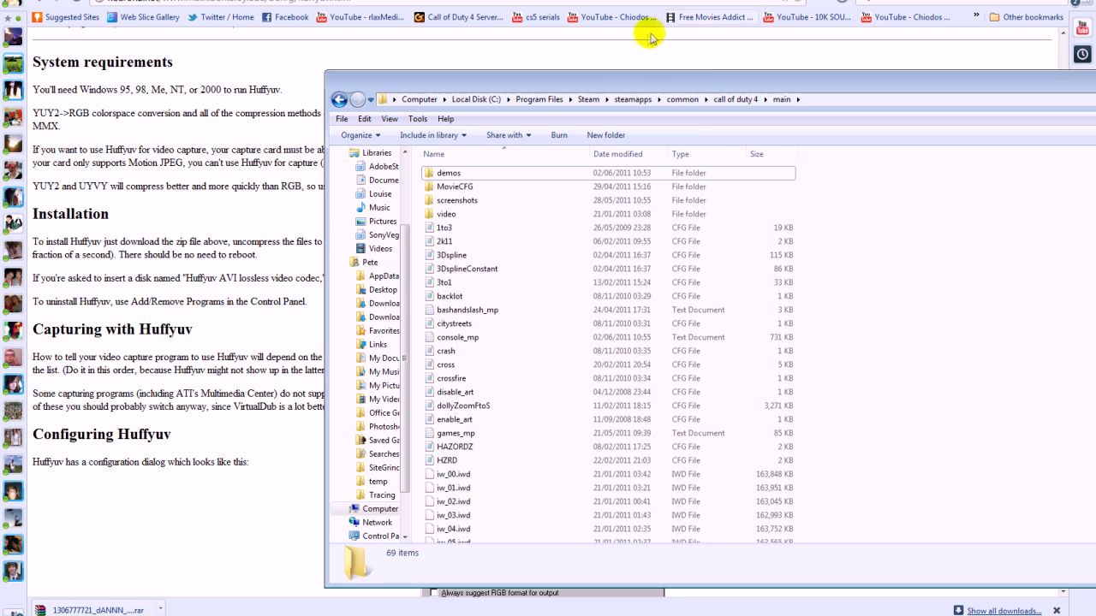
{"action": "left_click", "coordinate": [190, 396]}
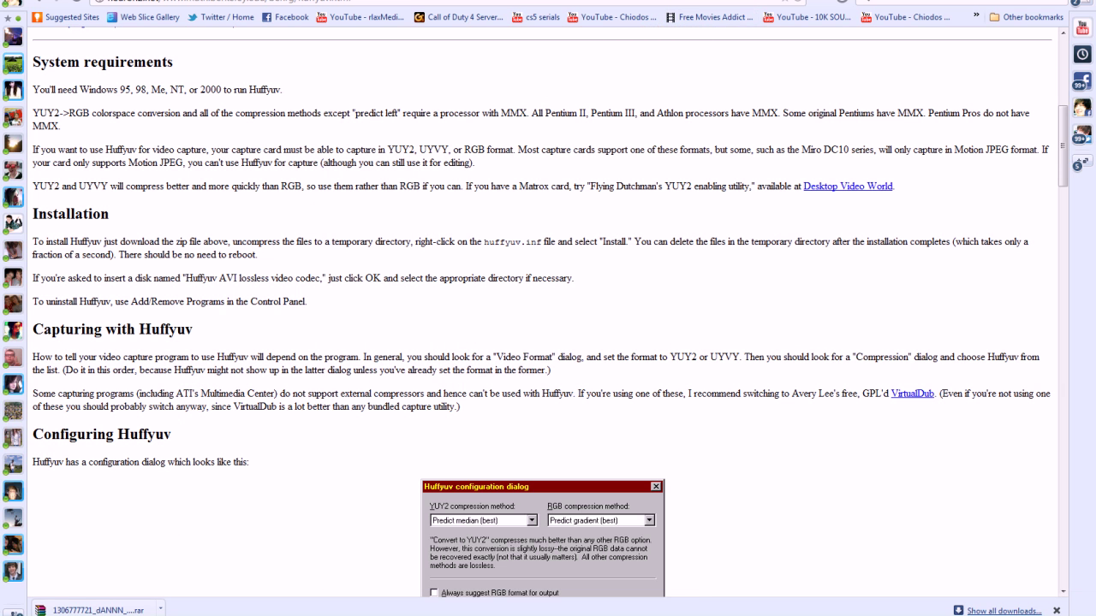
- Switch to the Call of Duty 4 player and try to open a demo for playback
{"action": "left_click", "coordinate": [140, 599]}
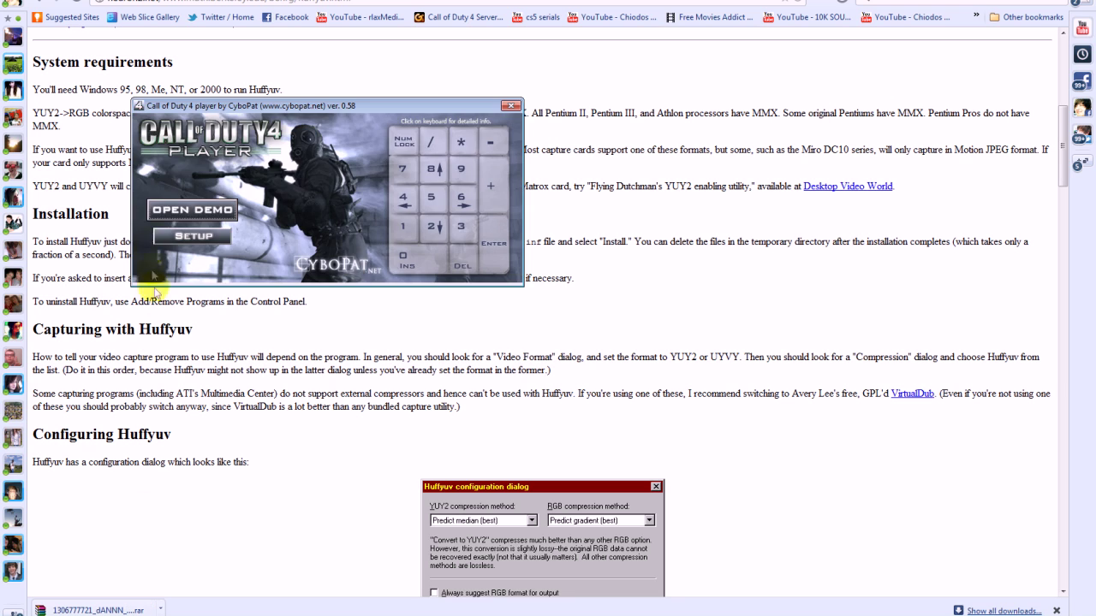
{"action": "left_click", "coordinate": [177, 213]}
{"action": "left_click", "coordinate": [282, 180]}
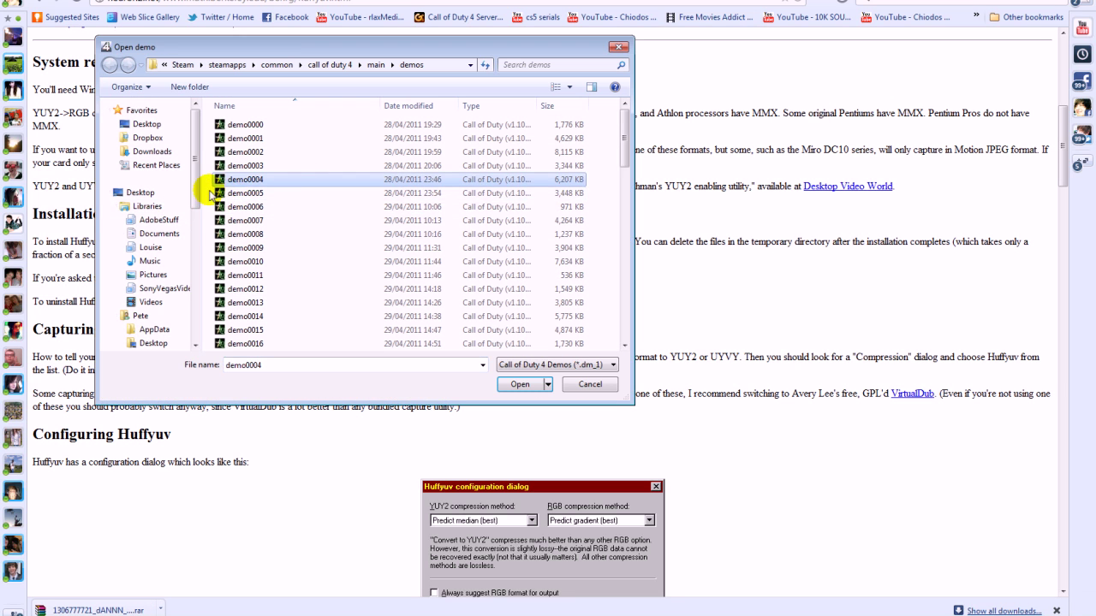
{"action": "left_click_drag", "start_coordinate": [196, 175], "coordinate": [199, 316]}
{"action": "left_click", "coordinate": [150, 255]}
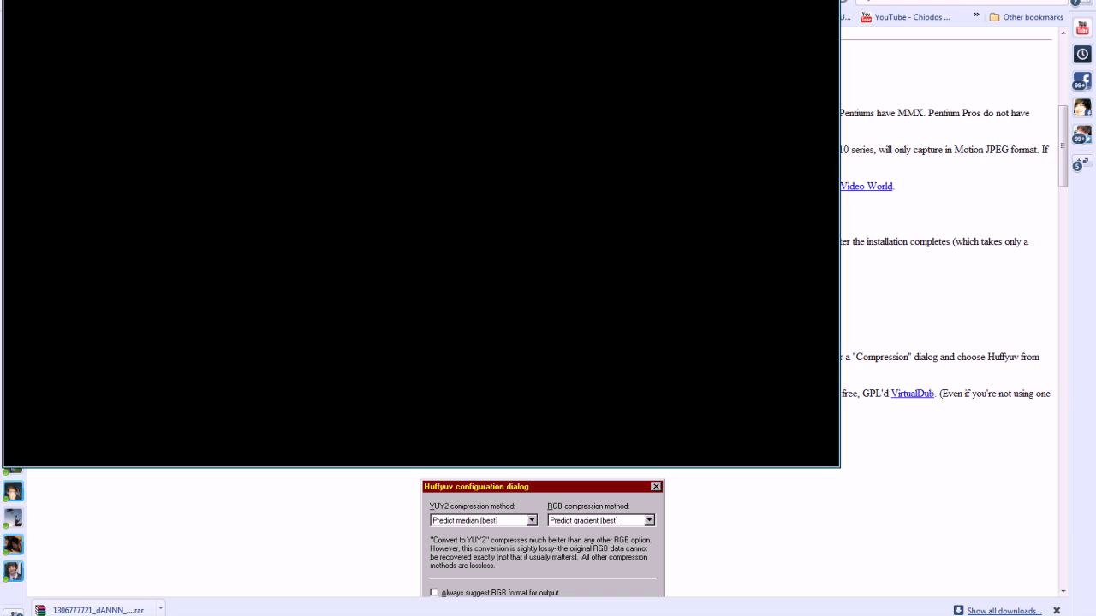
- Force the unresponsive iw3mp.exe game to close
{"action": "key", "text": "super"}
{"action": "right_click", "coordinate": [98, 615]}
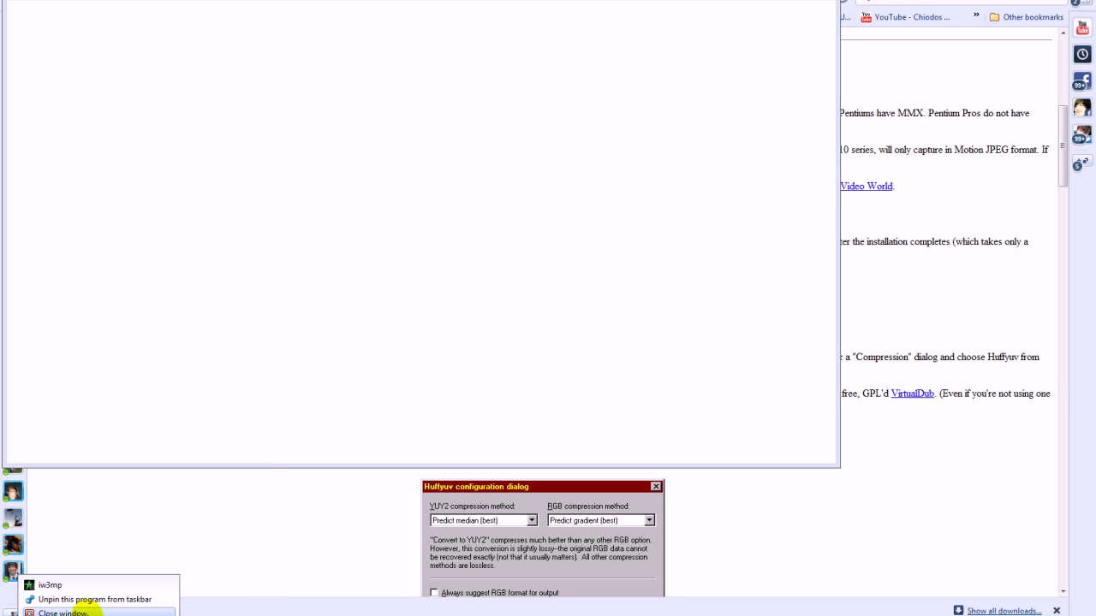
{"action": "left_click", "coordinate": [86, 612]}
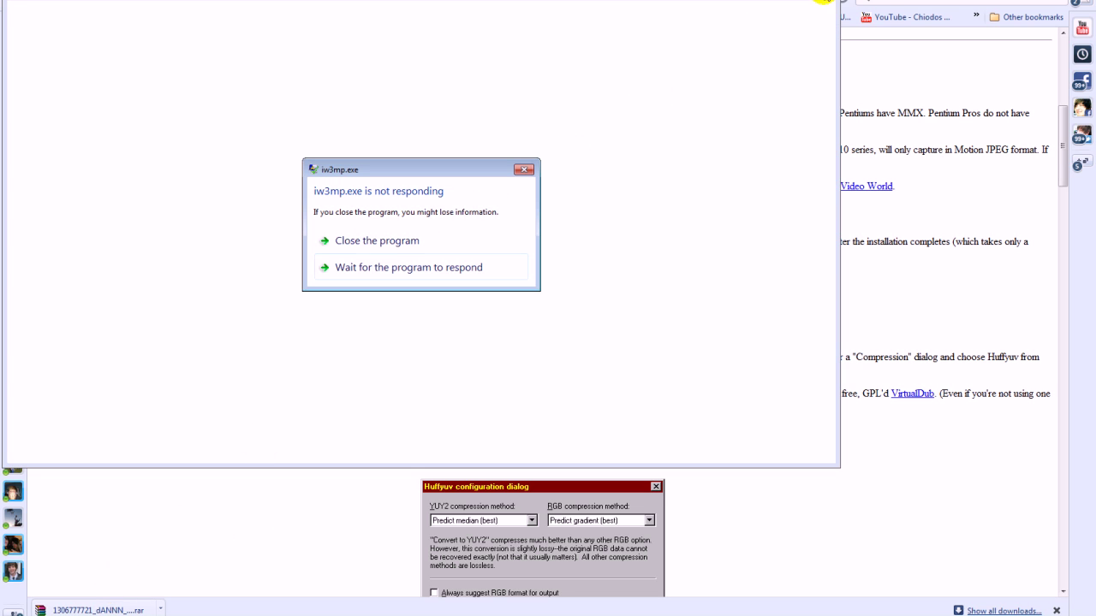
{"action": "left_click", "coordinate": [376, 240]}
{"action": "left_click", "coordinate": [502, 257]}
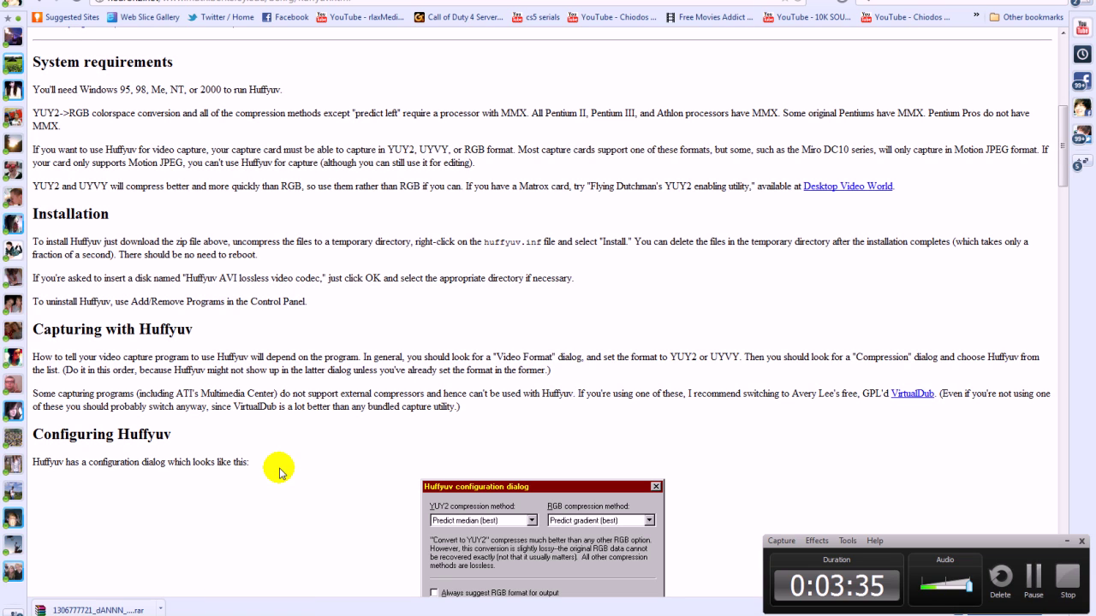
- Cancel the demo chooser in the Call of Duty 4 player and start the game at its main menu
{"action": "left_click", "coordinate": [184, 615]}
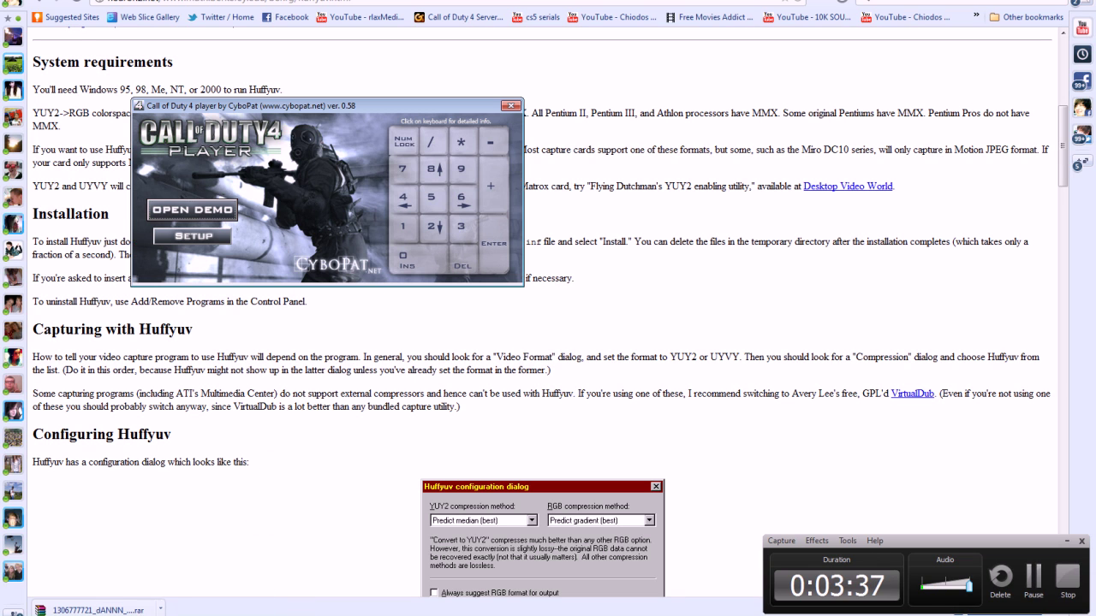
{"action": "left_click", "coordinate": [193, 209]}
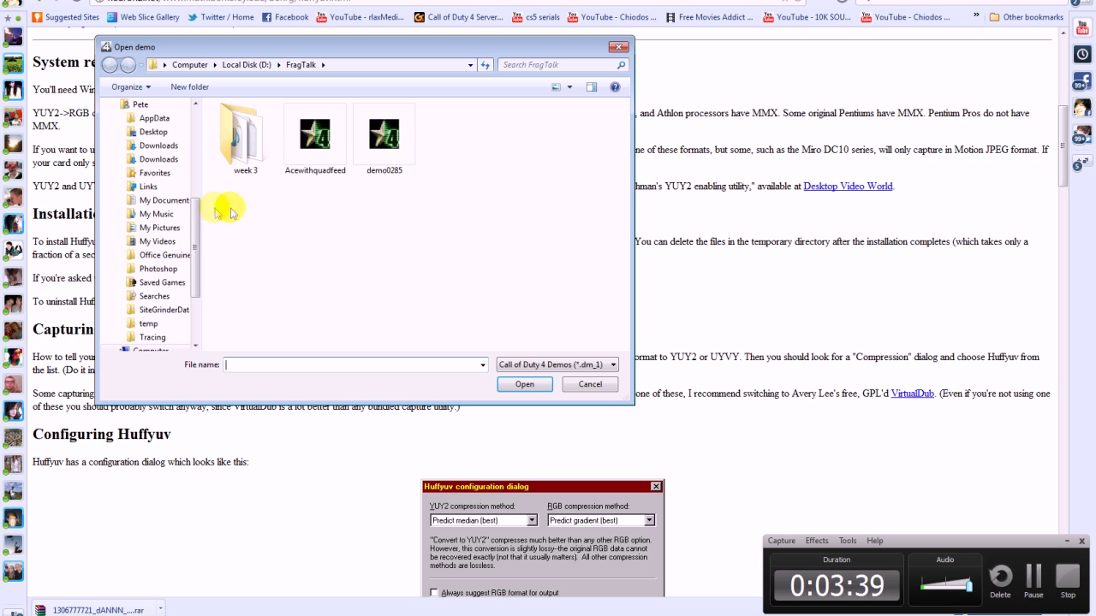
{"action": "left_click", "coordinate": [586, 384]}
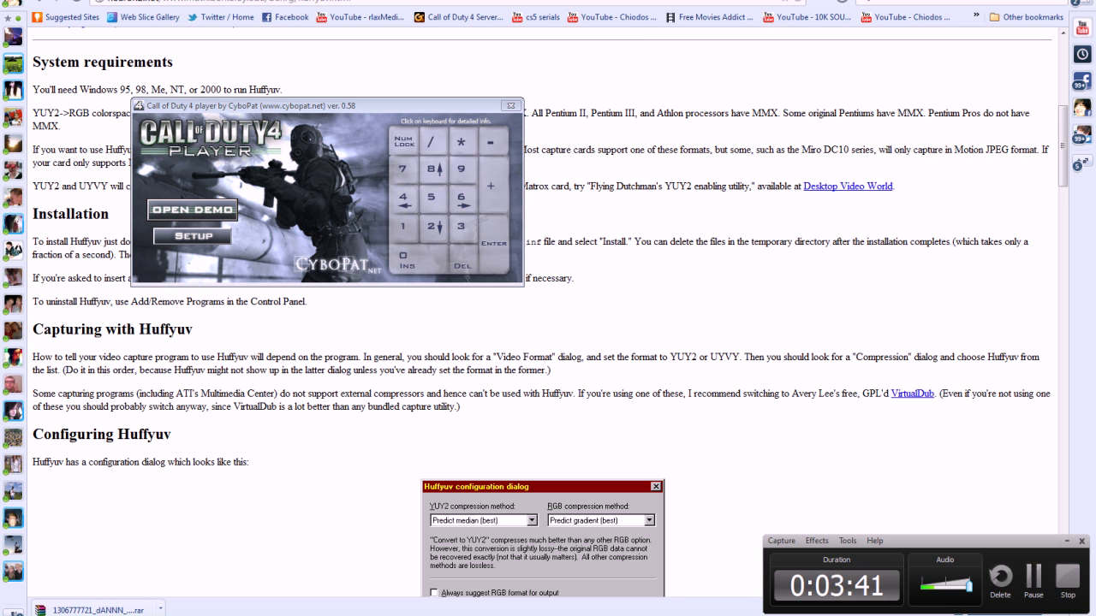
{"action": "left_click", "coordinate": [609, 365]}
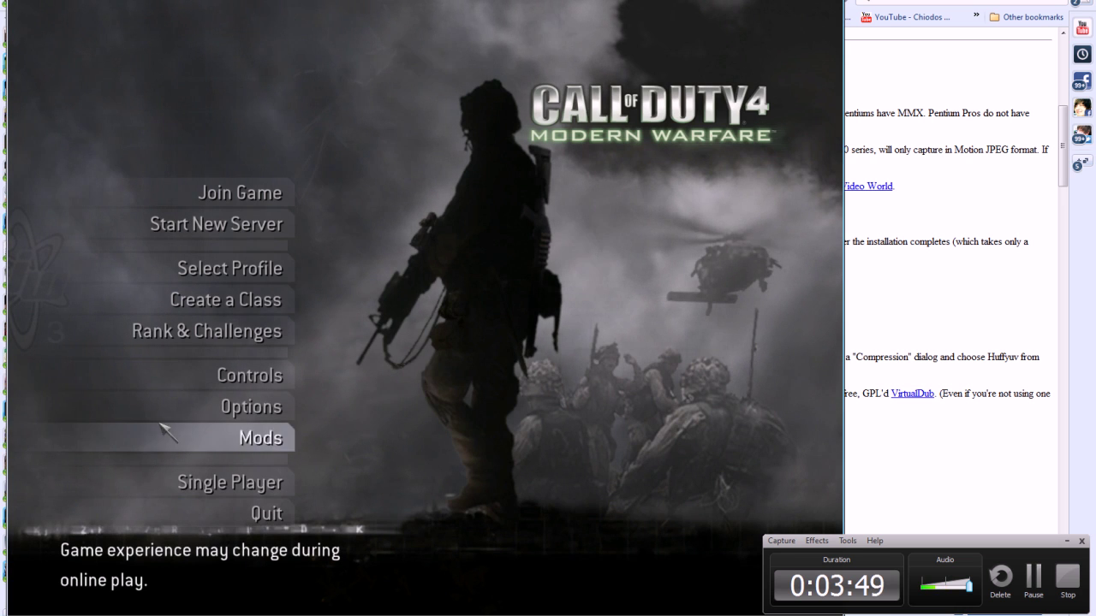
- Review the Graphics and Texture Settings in the game options and return to the main menu
{"action": "left_click", "coordinate": [236, 408]}
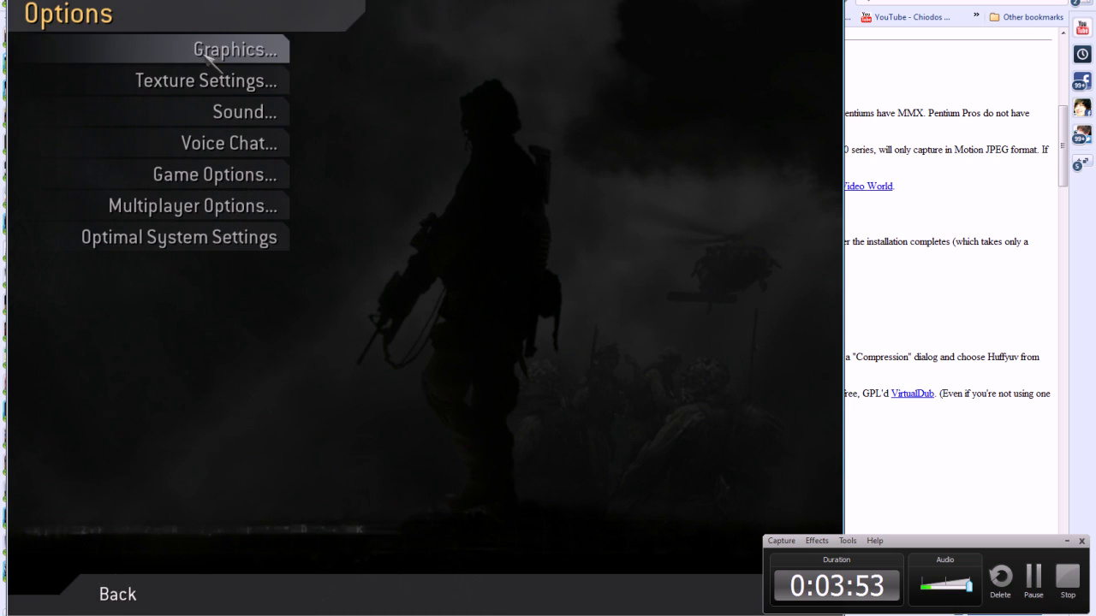
{"action": "left_click", "coordinate": [233, 50]}
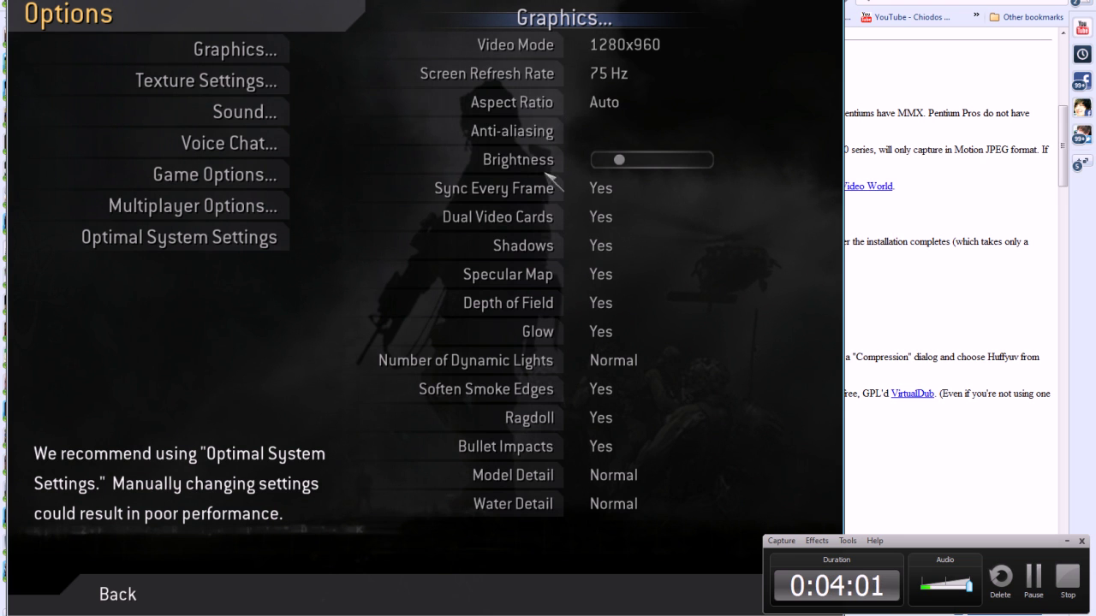
{"action": "left_click", "coordinate": [253, 81]}
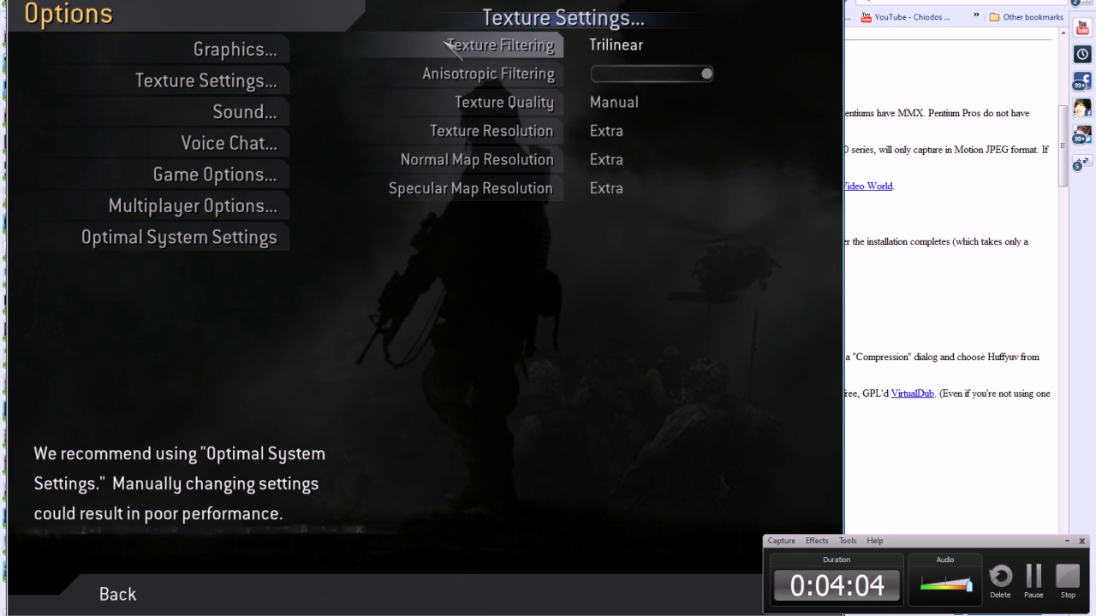
{"action": "left_click", "coordinate": [272, 48]}
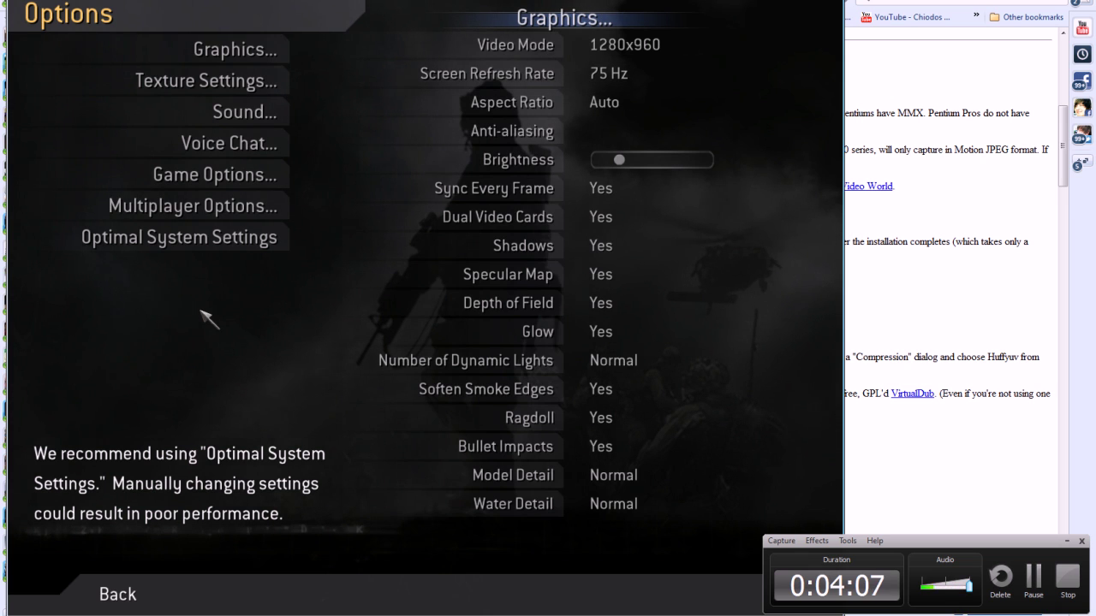
{"action": "left_click", "coordinate": [115, 593]}
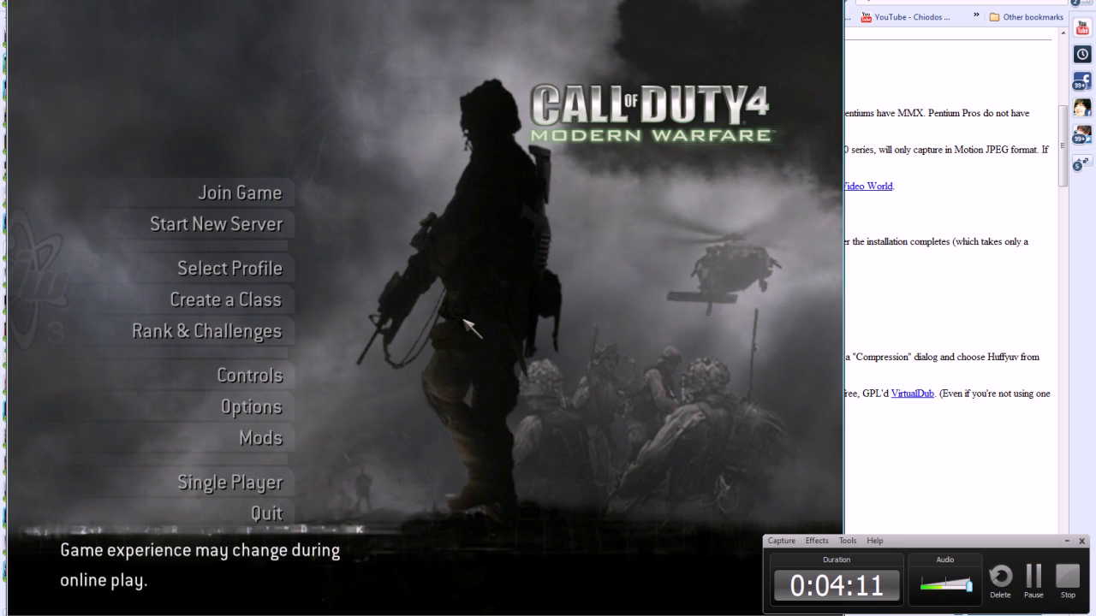
- Write /exec movie.cfg in the game console without running it, clear the command and close the console
{"action": "key", "text": "grave"}
{"action": "type", "text": "/exec"}
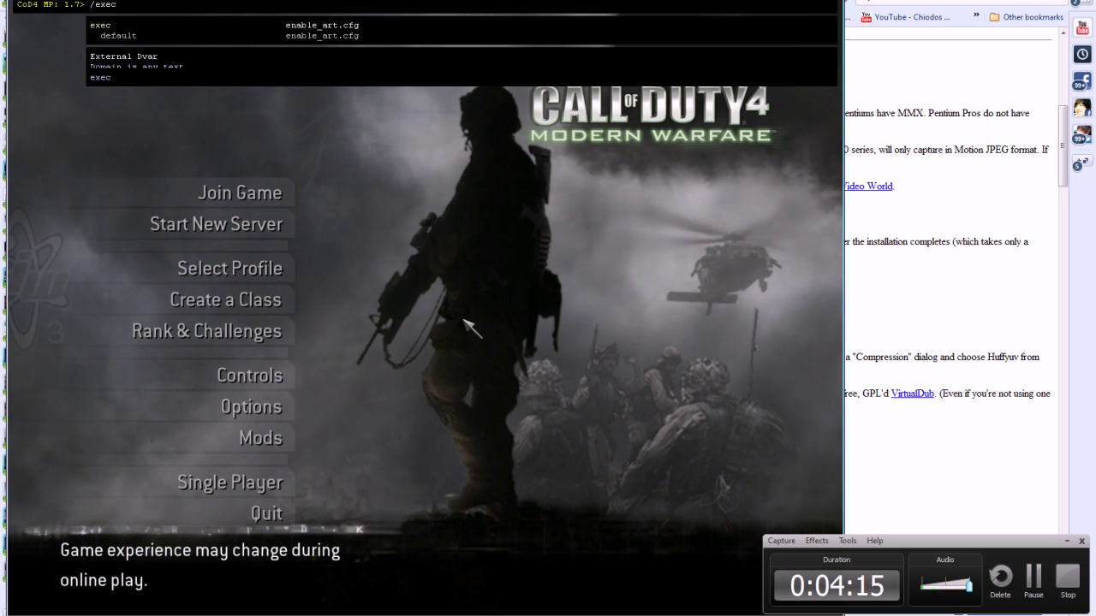
{"action": "type", "text": " movie.cfg"}
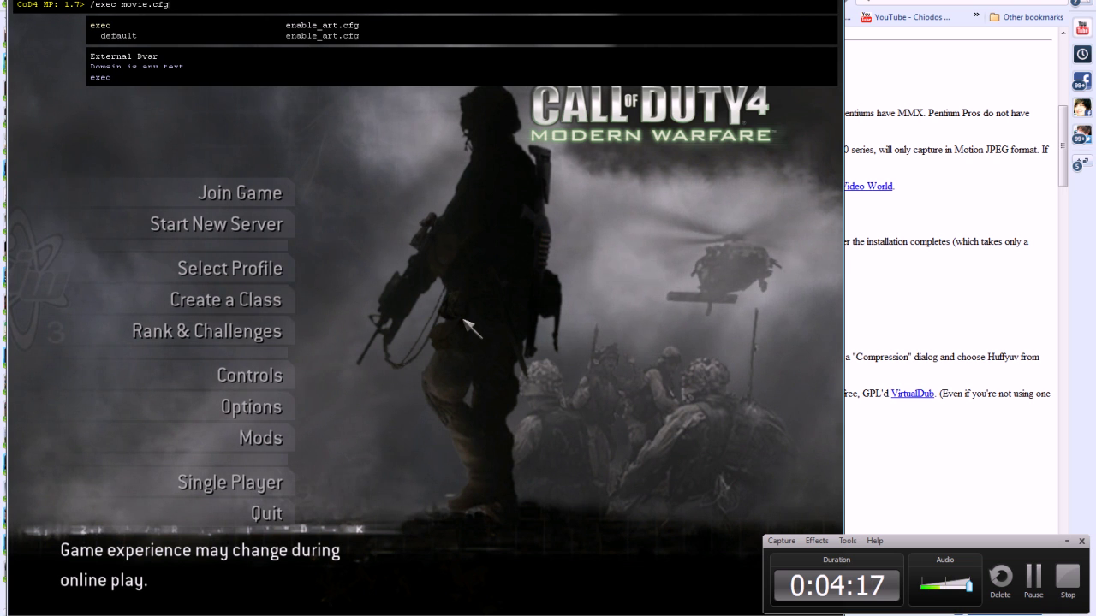
{"action": "key", "text": "BackSpace"}
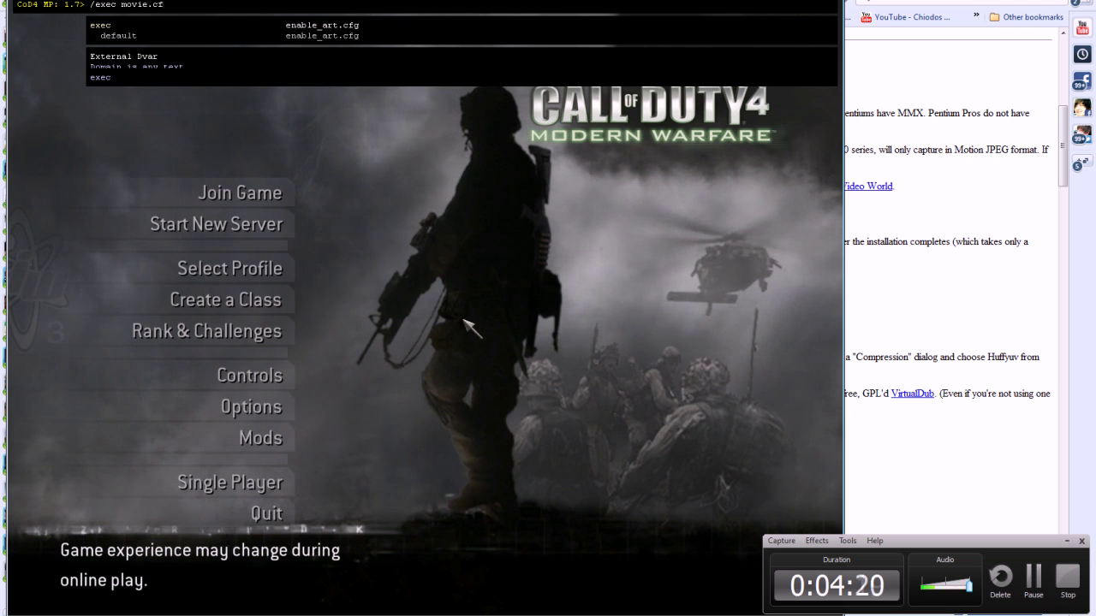
{"action": "key", "text": "BackSpace"}
{"action": "key", "text": "BackSpace"}
{"action": "key", "text": "BackSpace"}
{"action": "key", "text": "BackSpace"}
{"action": "key", "text": "BackSpace"}
{"action": "key", "text": "BackSpace"}
{"action": "key", "text": "BackSpace"}
{"action": "key", "text": "BackSpace"}
{"action": "key", "text": "BackSpace"}
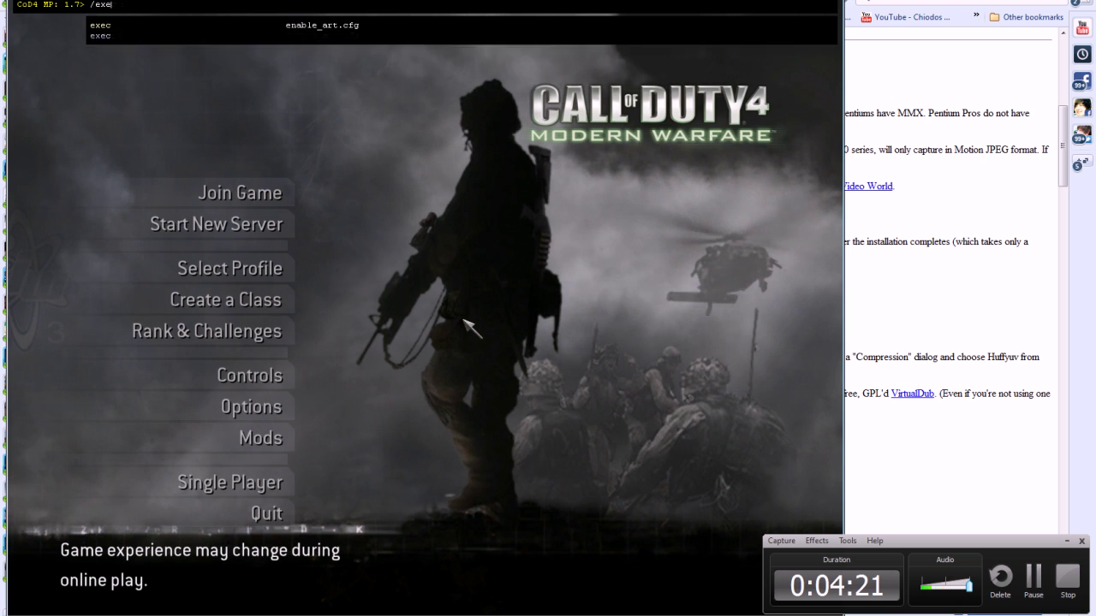
{"action": "key", "text": "BackSpace"}
{"action": "key", "text": "BackSpace"}
{"action": "key", "text": "BackSpace"}
{"action": "key", "text": "BackSpace"}
{"action": "key", "text": "BackSpace"}
{"action": "key", "text": "grave"}
{"action": "key", "text": "grave"}
{"action": "key", "text": "grave"}
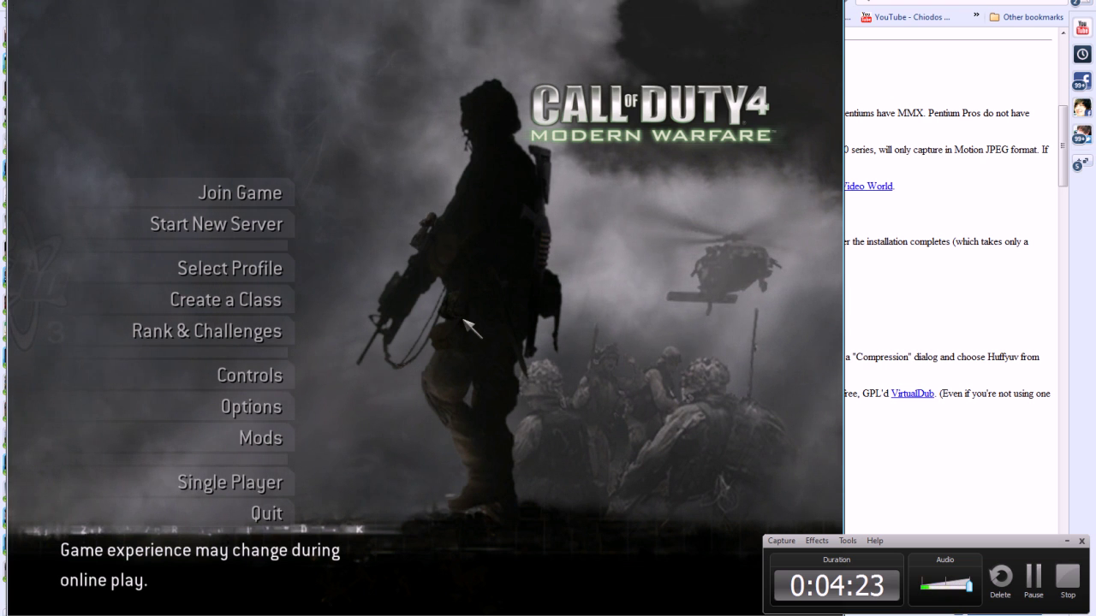
- Quit the game and play the Acewithquadfeed demo from the FragTalk folder through the Call of Duty 4 player
{"action": "left_click", "coordinate": [263, 513]}
{"action": "left_click", "coordinate": [594, 317]}
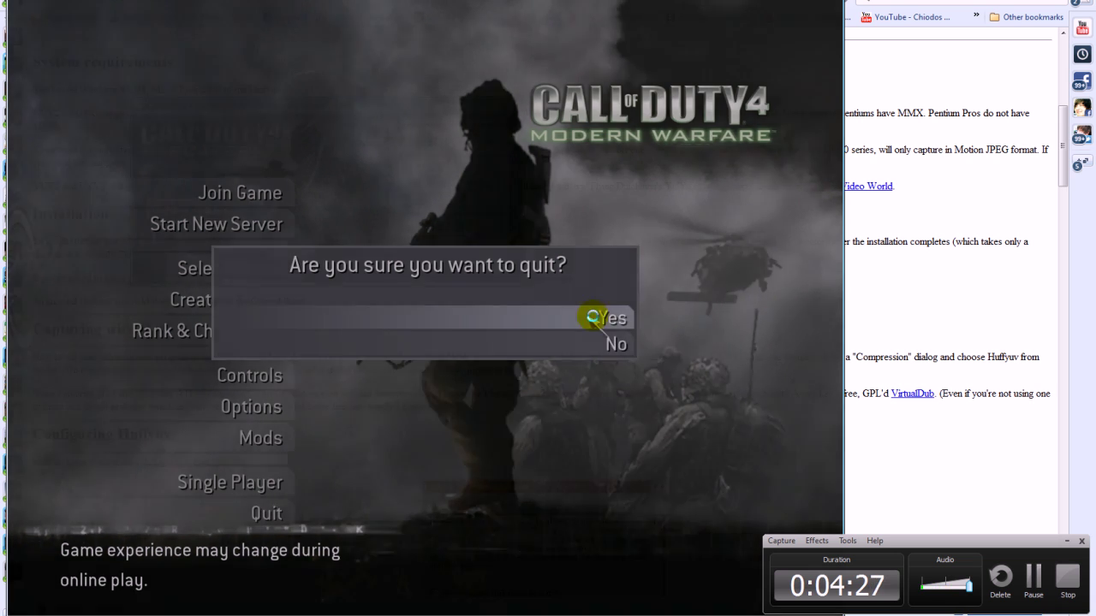
{"action": "left_click", "coordinate": [196, 237]}
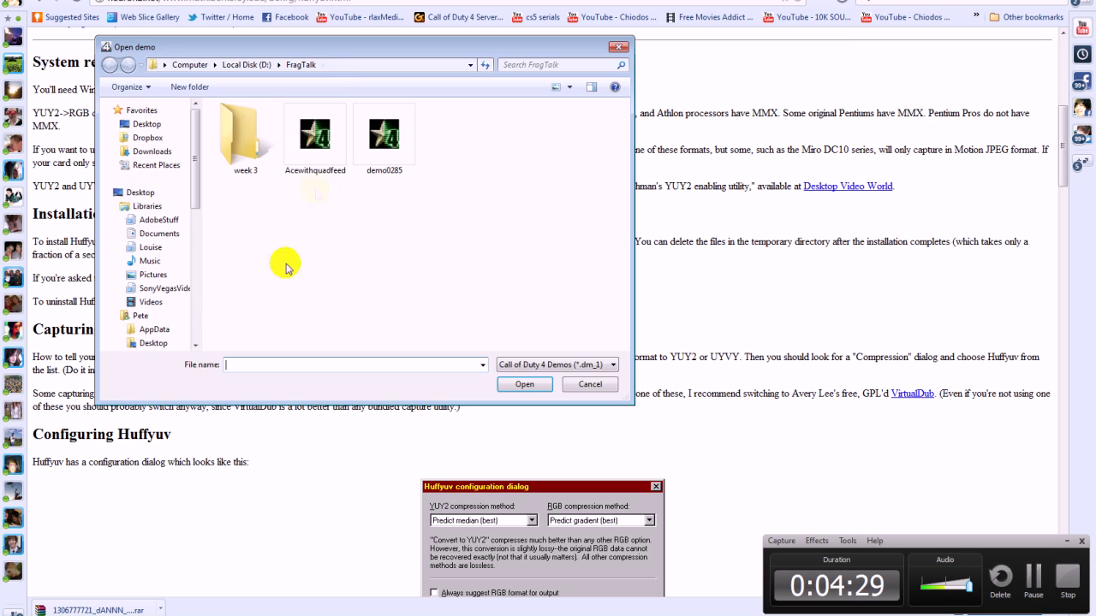
{"action": "double_click", "coordinate": [325, 129]}
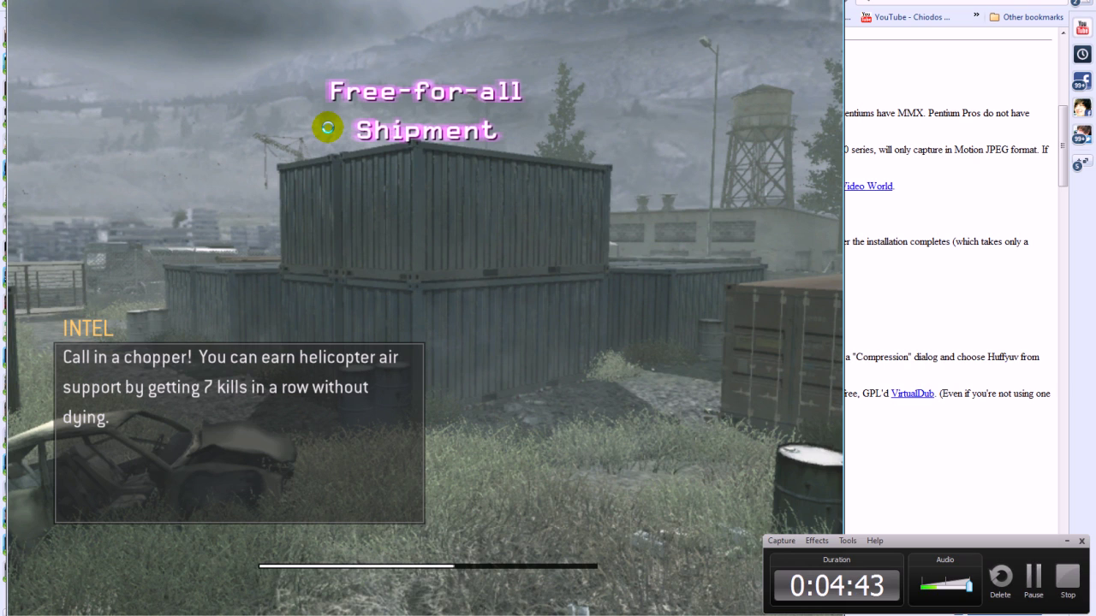
{"action": "left_click", "coordinate": [1040, 588]}
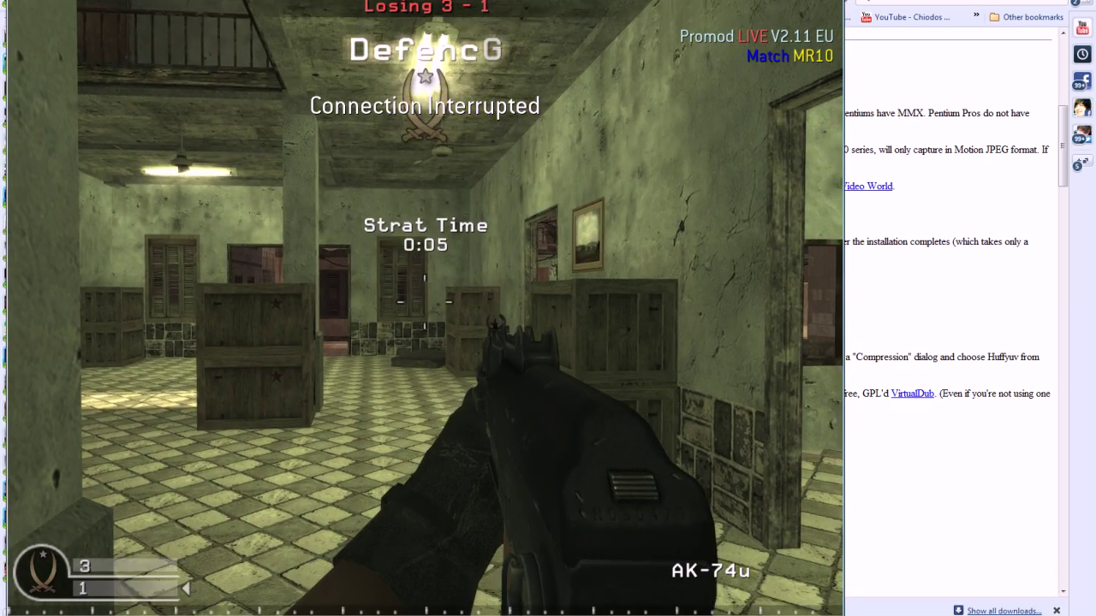
- Stop the demo frame capture by running /cl_avidemo 0 in the game console
{"action": "key", "text": "r"}
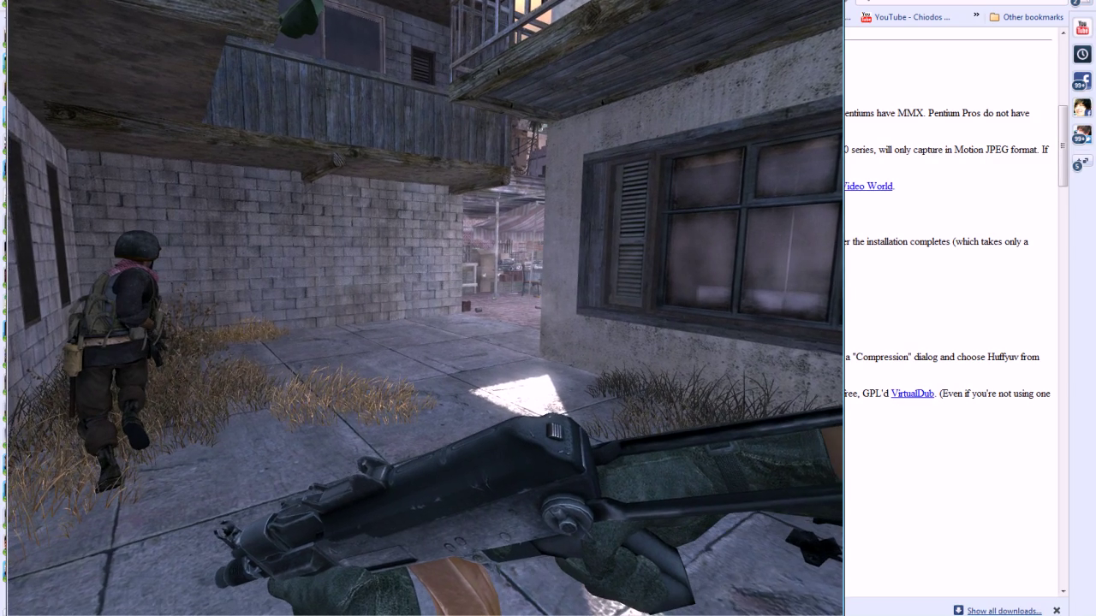
{"action": "key", "text": "grave"}
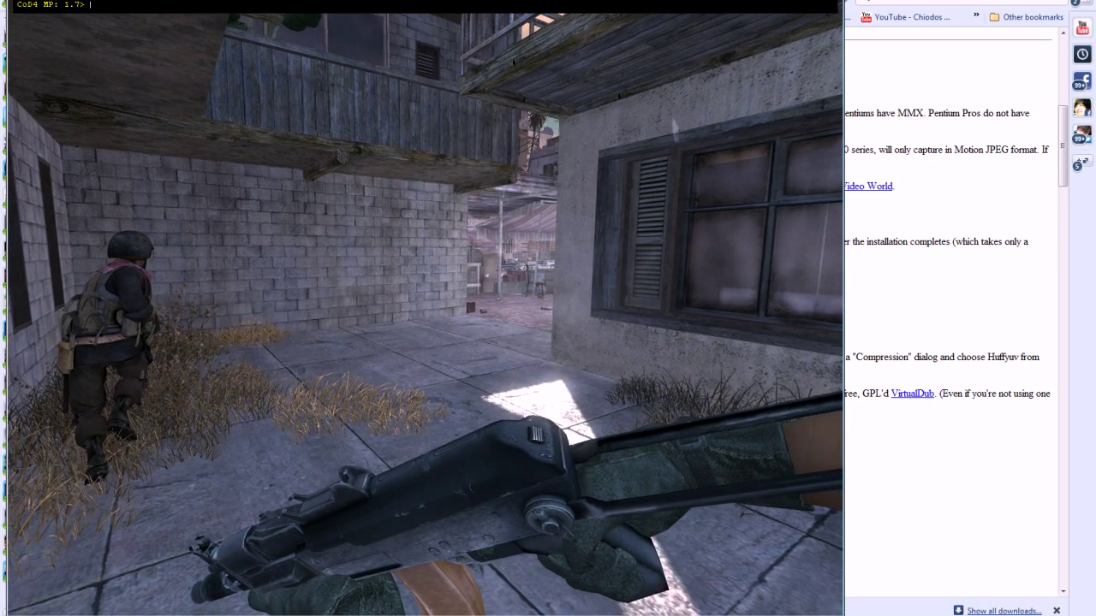
{"action": "type", "text": "/"}
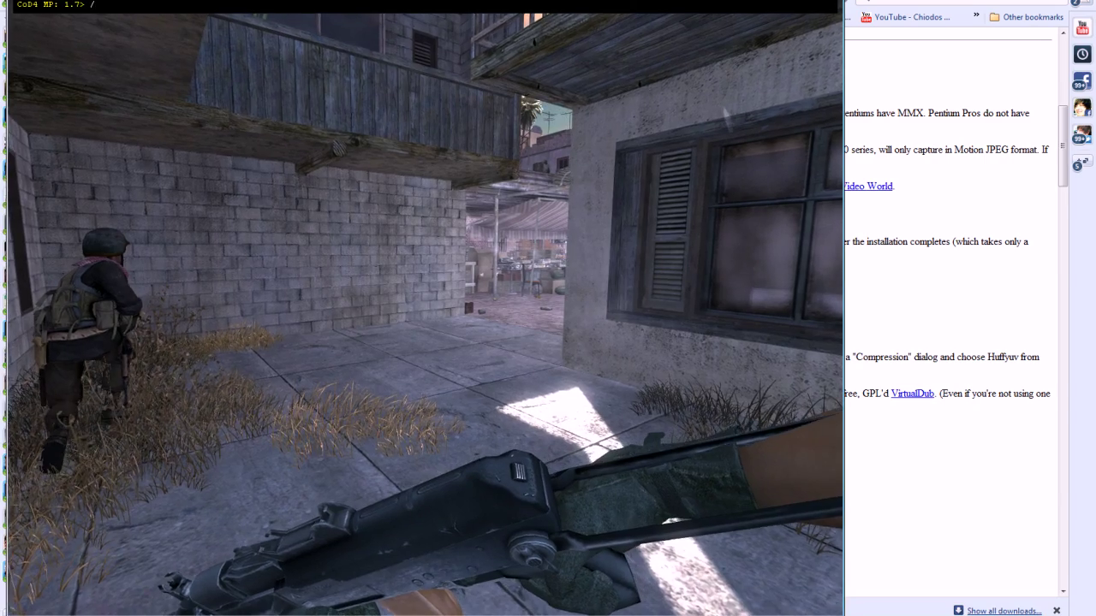
{"action": "type", "text": "cl"}
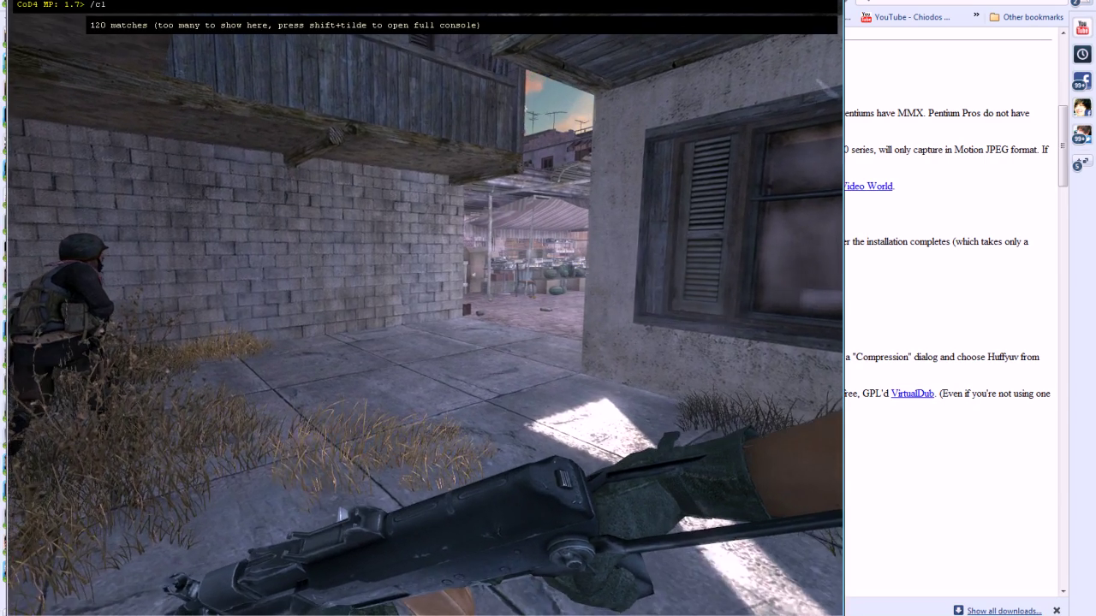
{"action": "type", "text": "_avidemo 0"}
{"action": "key", "text": "Return"}
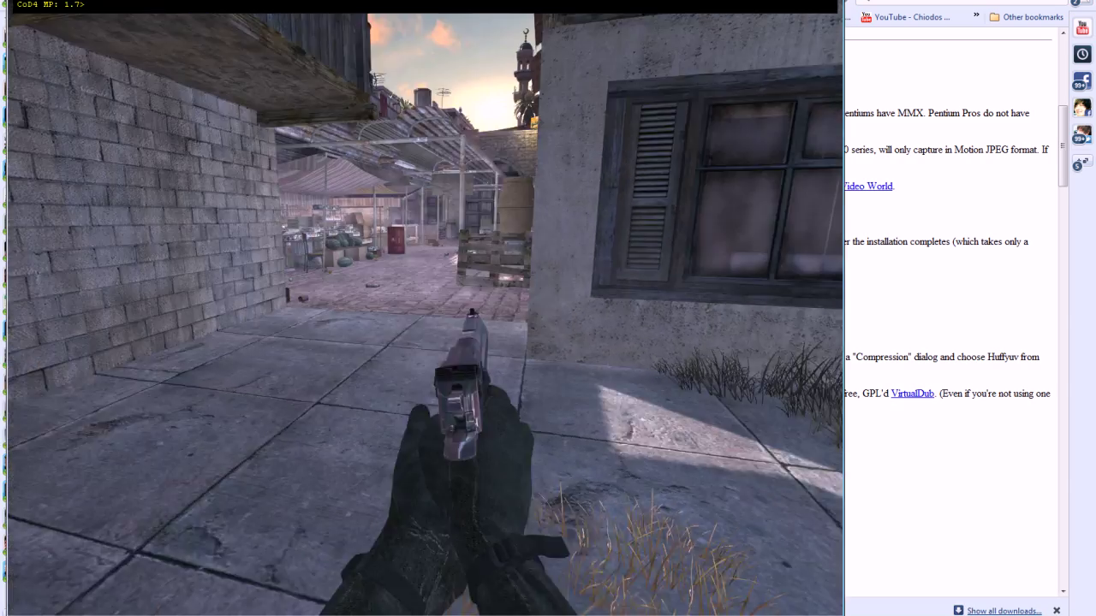
- Close the console, close the game window and switch to VirtualDub
{"action": "key", "text": "grave"}
{"action": "key", "text": "super"}
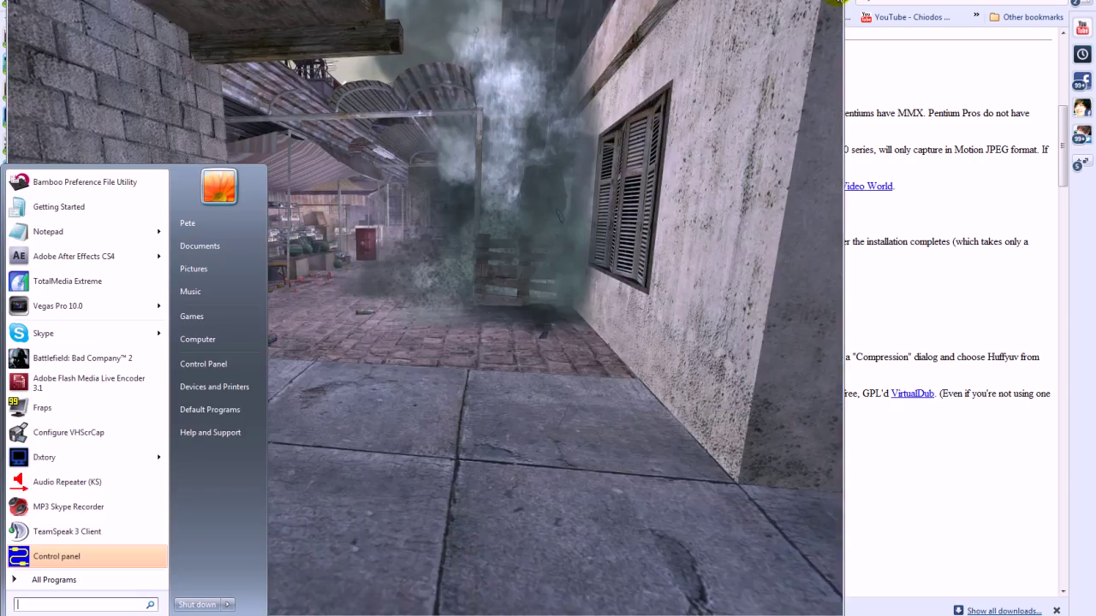
{"action": "left_click", "coordinate": [838, 1]}
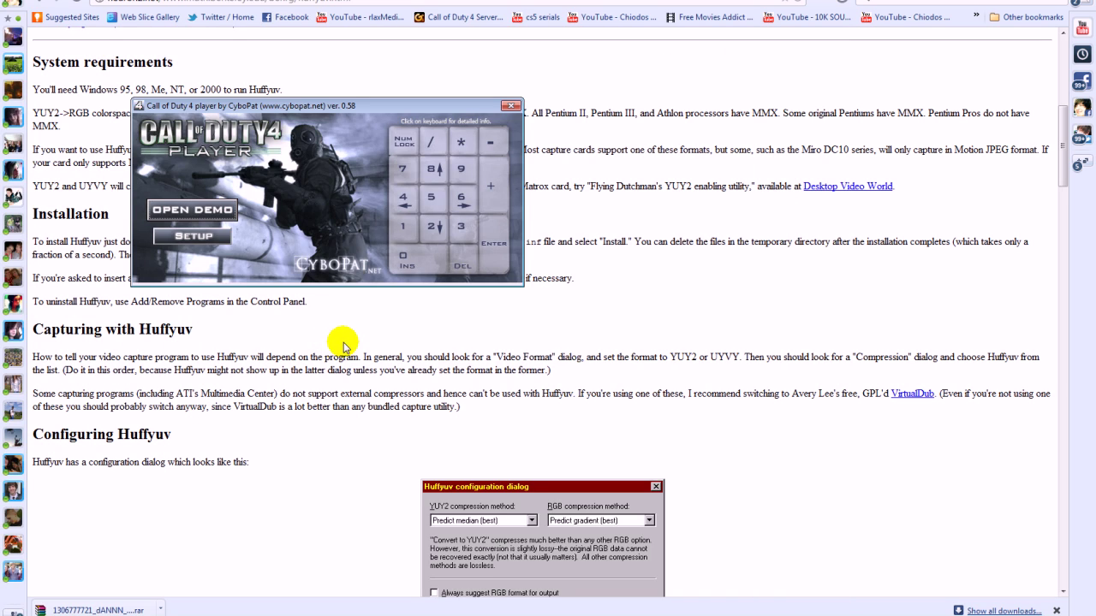
{"action": "left_click", "coordinate": [325, 416]}
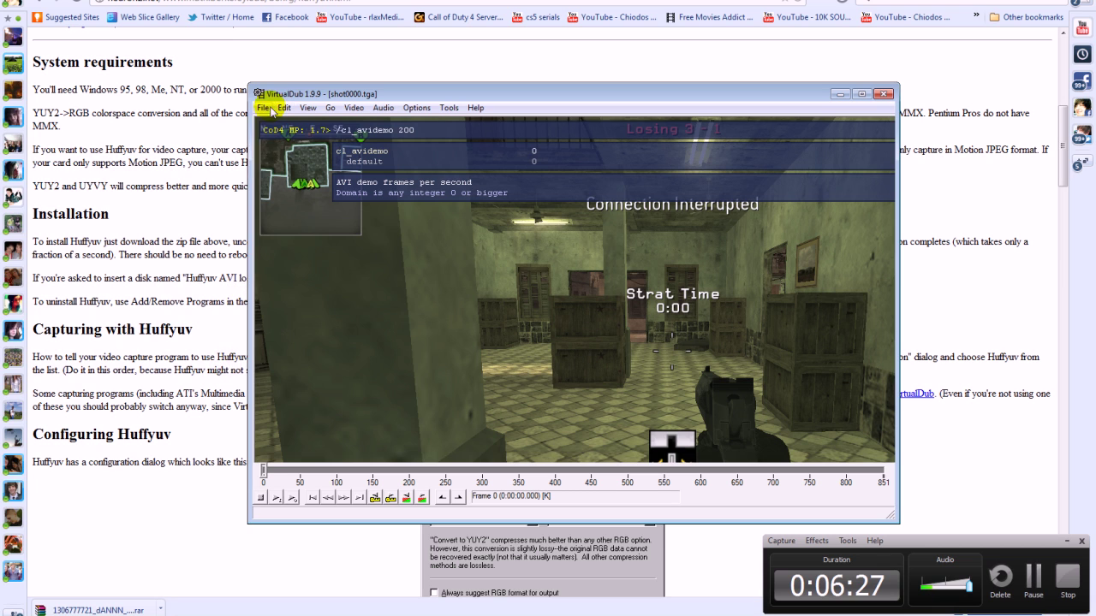
- Open the captured shot0000 image sequence from the screenshots folder of the modwarfare mod under call of duty 4
{"action": "left_click", "coordinate": [271, 109]}
{"action": "left_click", "coordinate": [254, 120]}
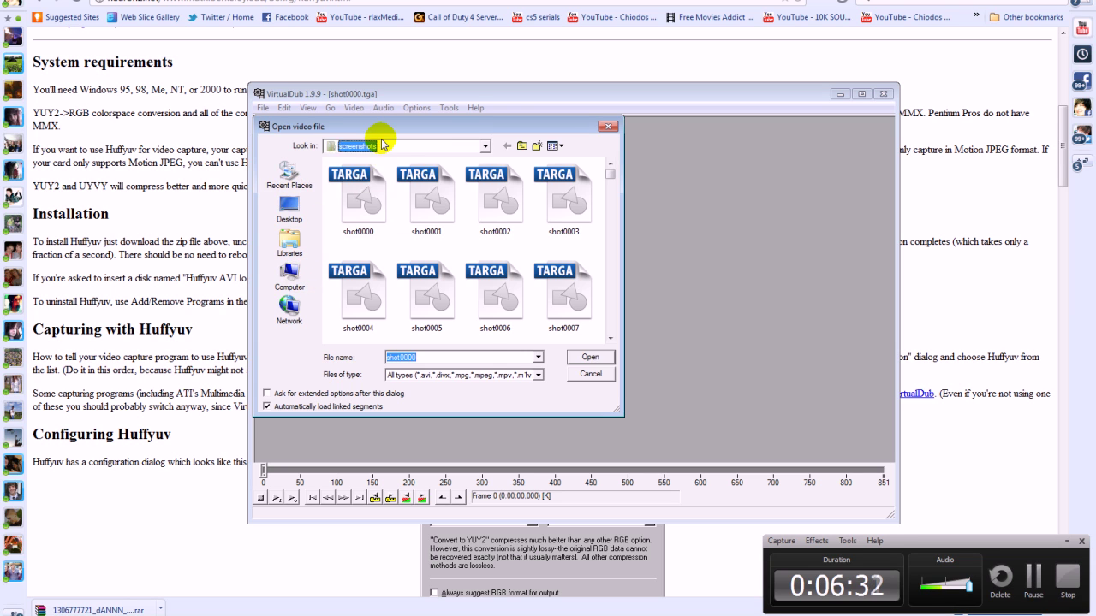
{"action": "left_click", "coordinate": [381, 146]}
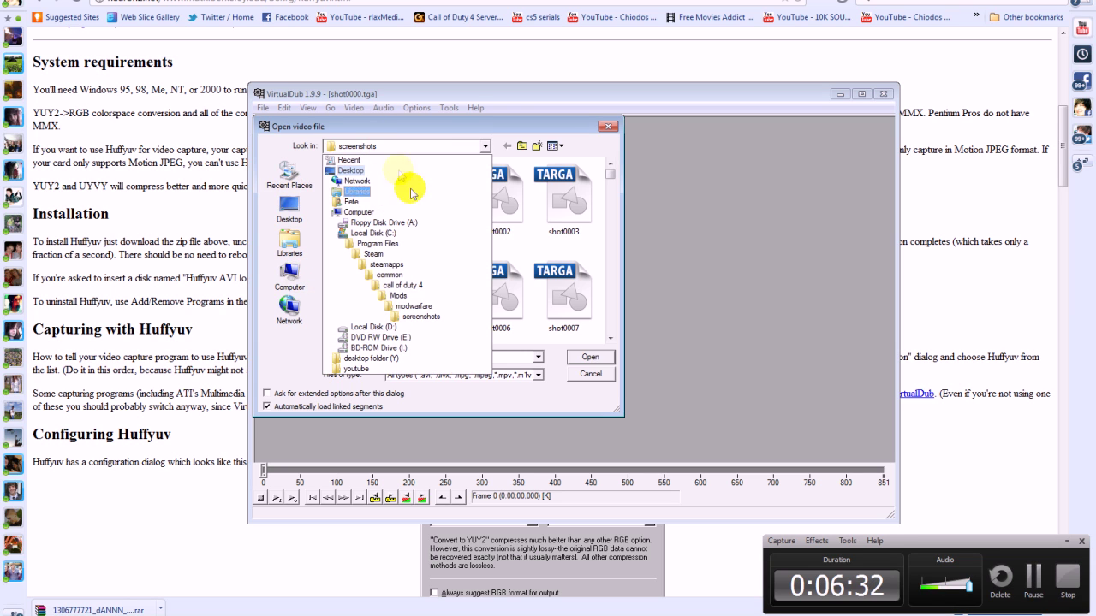
{"action": "left_click", "coordinate": [416, 289]}
{"action": "double_click", "coordinate": [363, 306]}
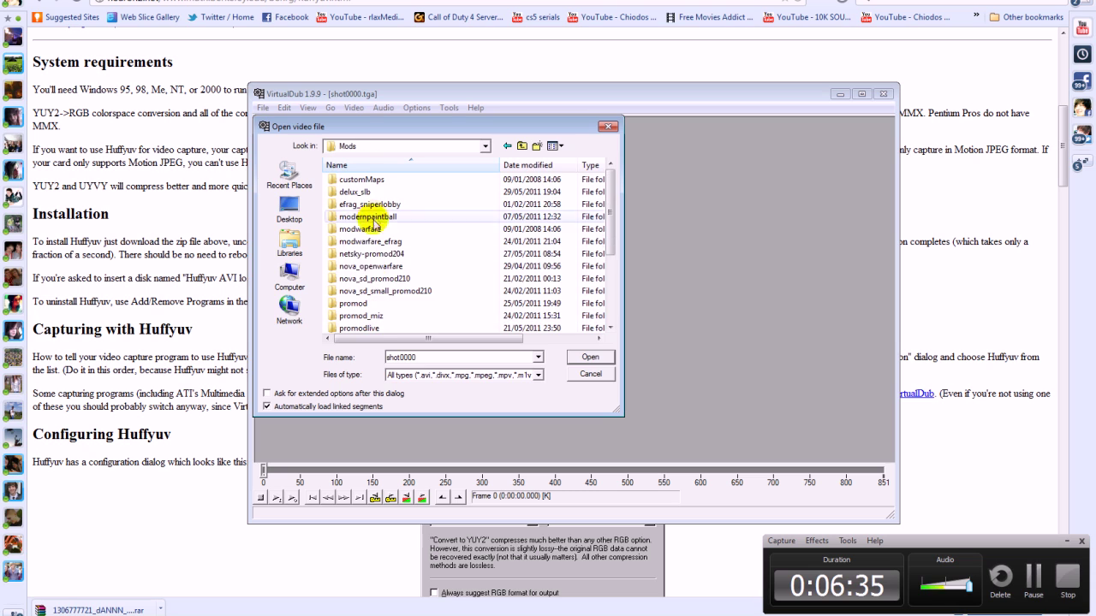
{"action": "scroll", "coordinate": [368, 281], "scroll_direction": "down", "scroll_amount": 1}
{"action": "scroll", "coordinate": [385, 274], "scroll_direction": "up", "scroll_amount": 1}
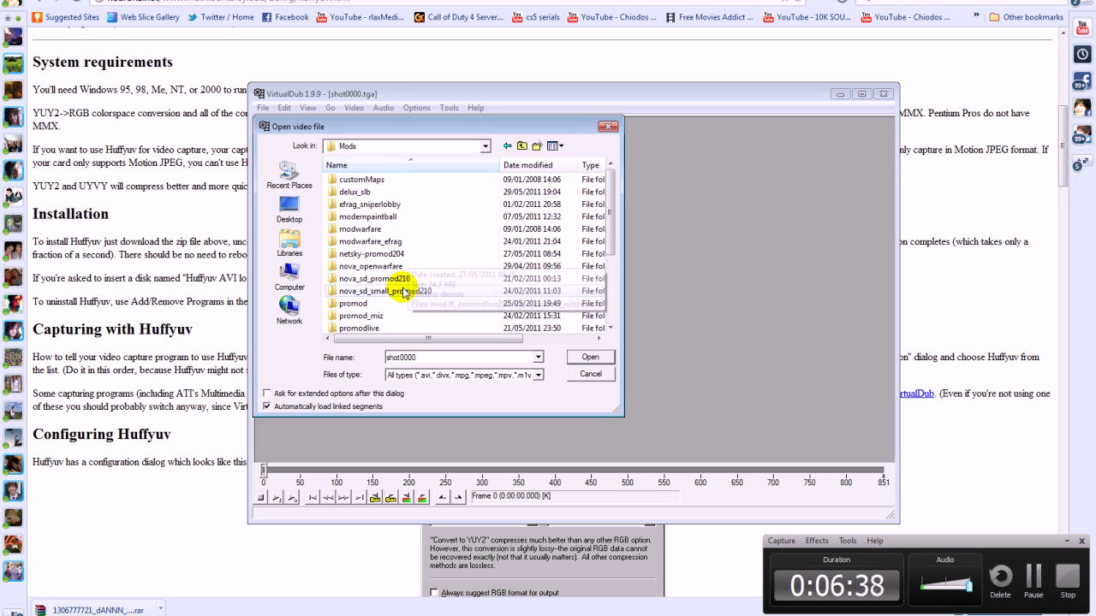
{"action": "double_click", "coordinate": [376, 227]}
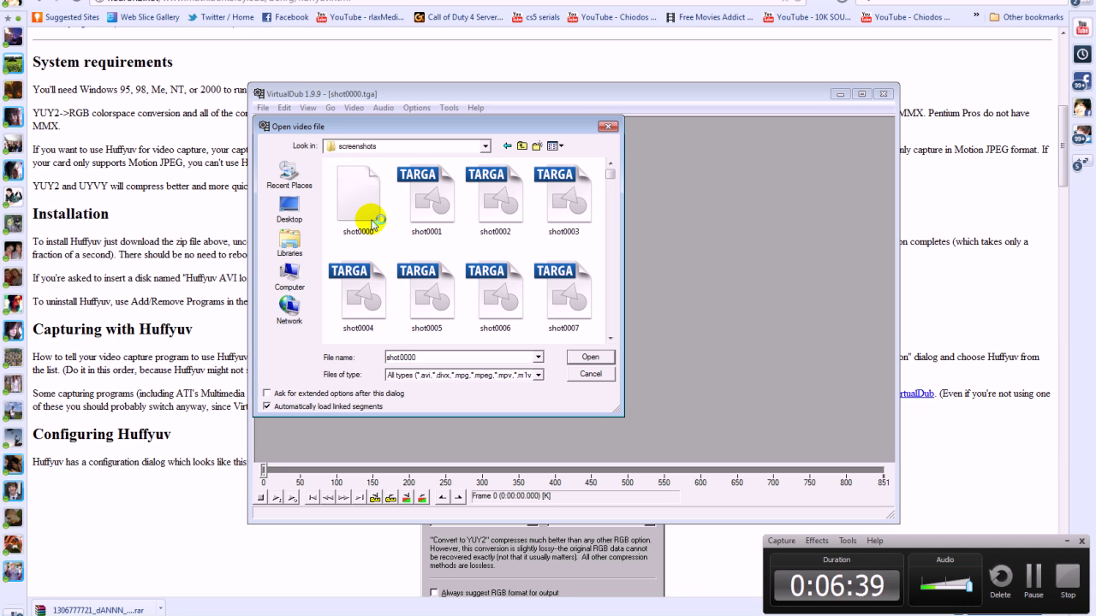
{"action": "double_click", "coordinate": [373, 223]}
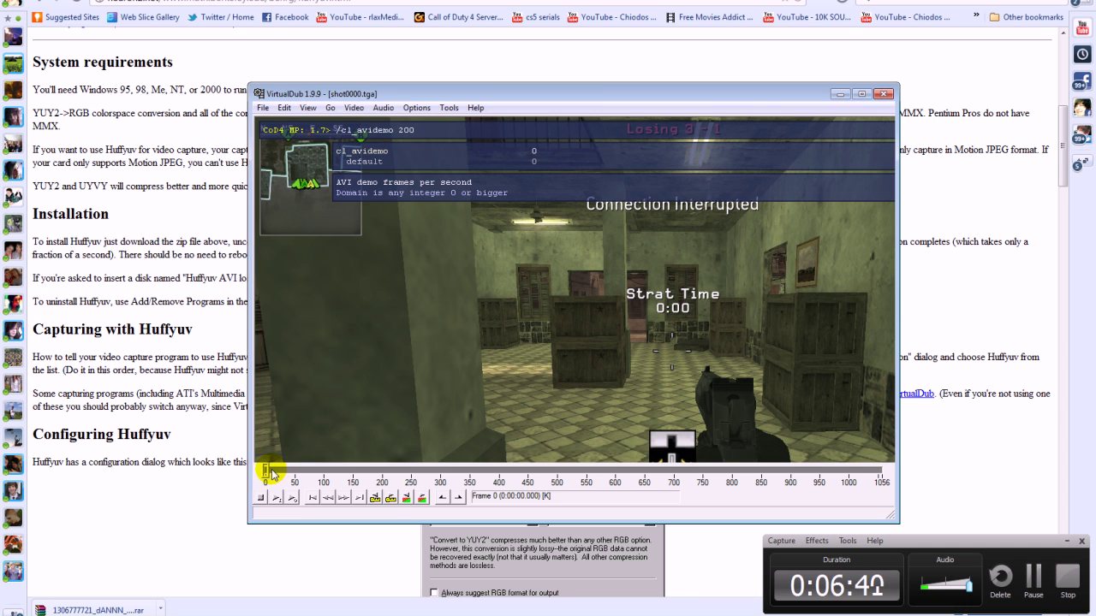
- Scrub the sequence to frame 868 and open the image sequence starting from shot0868 instead
{"action": "left_click_drag", "start_coordinate": [271, 475], "coordinate": [773, 470]}
{"action": "left_click", "coordinate": [261, 108]}
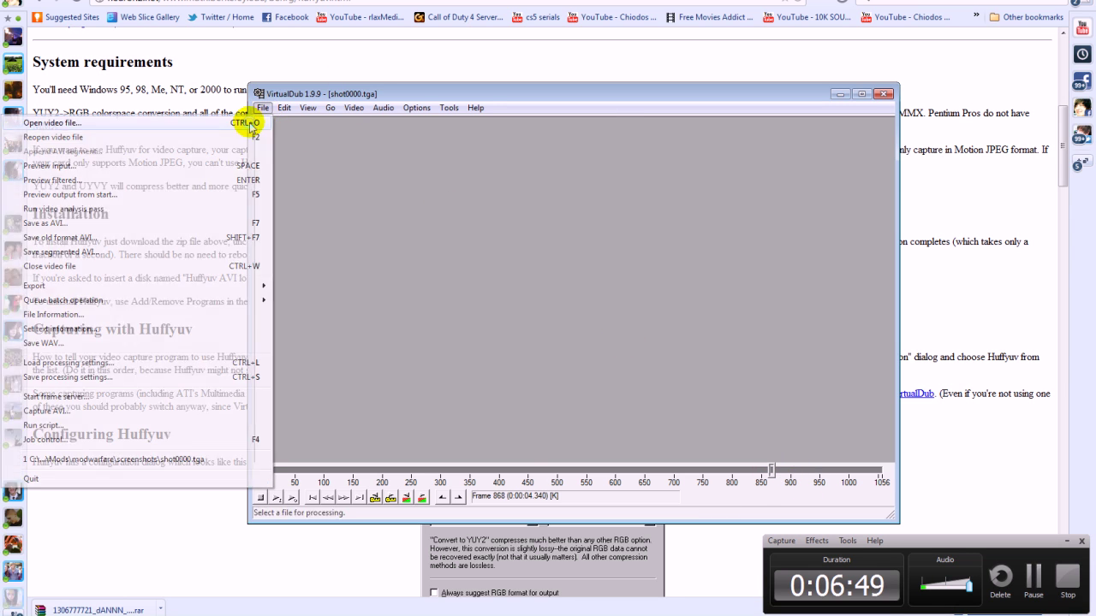
{"action": "left_click", "coordinate": [250, 124]}
{"action": "type", "text": "shit9"}
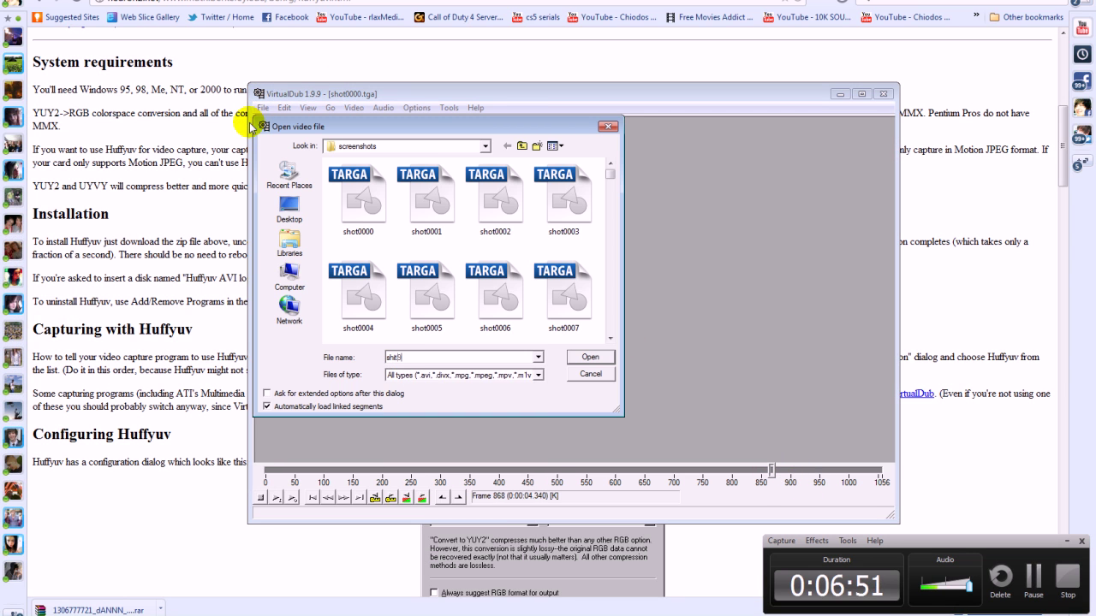
{"action": "key", "text": "BackSpace"}
{"action": "key", "text": "BackSpace"}
{"action": "key", "text": "BackSpace"}
{"action": "type", "text": "ot08"}
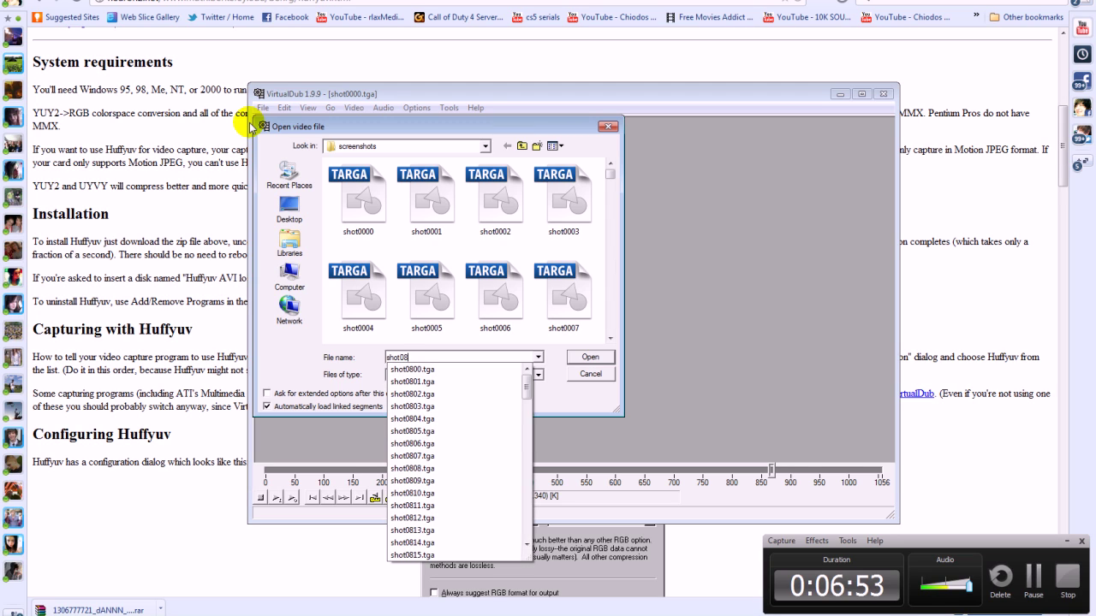
{"action": "type", "text": "68"}
{"action": "key", "text": "Return"}
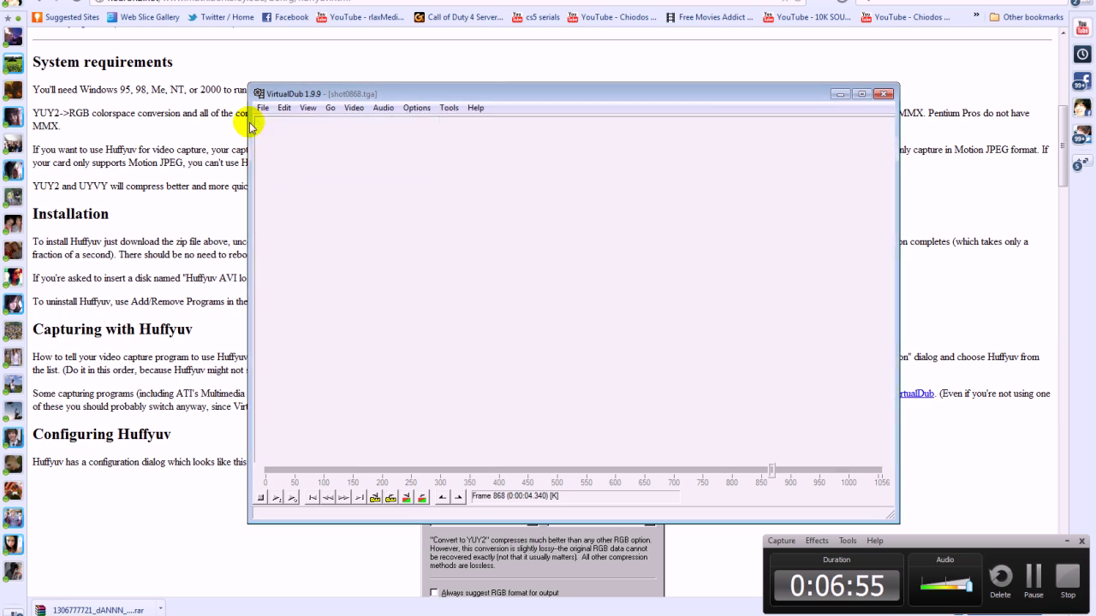
{"action": "left_click_drag", "start_coordinate": [261, 474], "coordinate": [137, 322]}
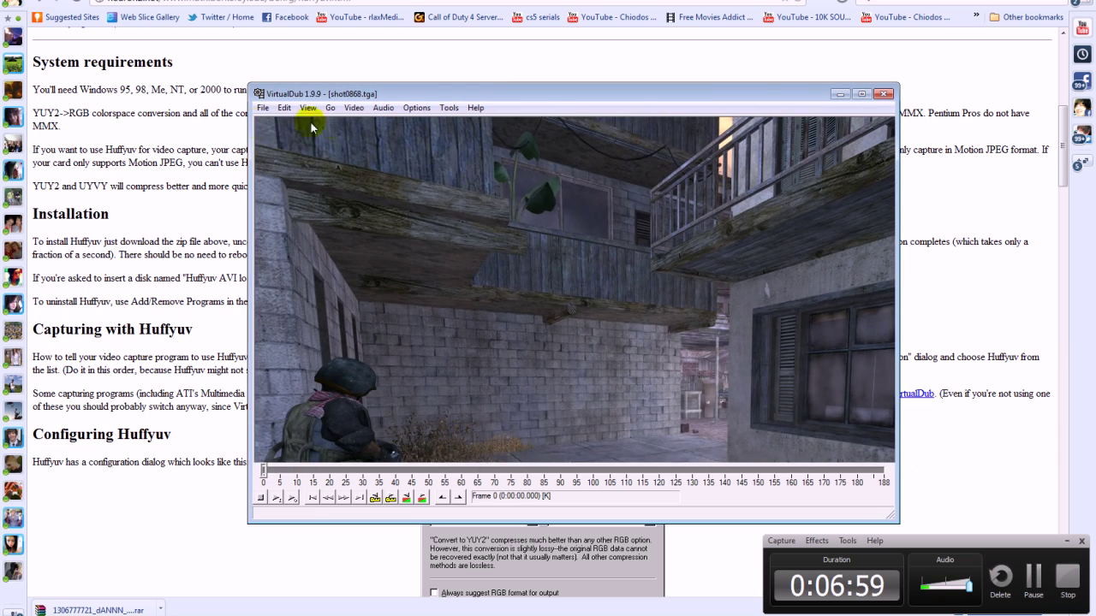
- Inspect the source rate adjustment in the video frame rate settings and cancel the dialog
{"action": "left_click", "coordinate": [353, 108]}
{"action": "left_click", "coordinate": [322, 137]}
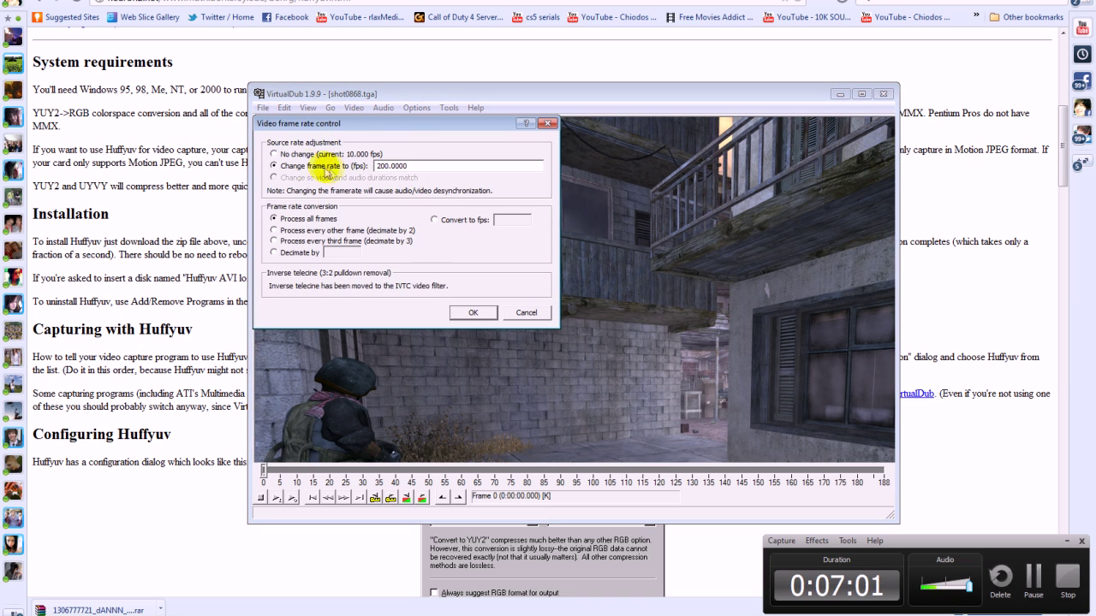
{"action": "left_click", "coordinate": [273, 168]}
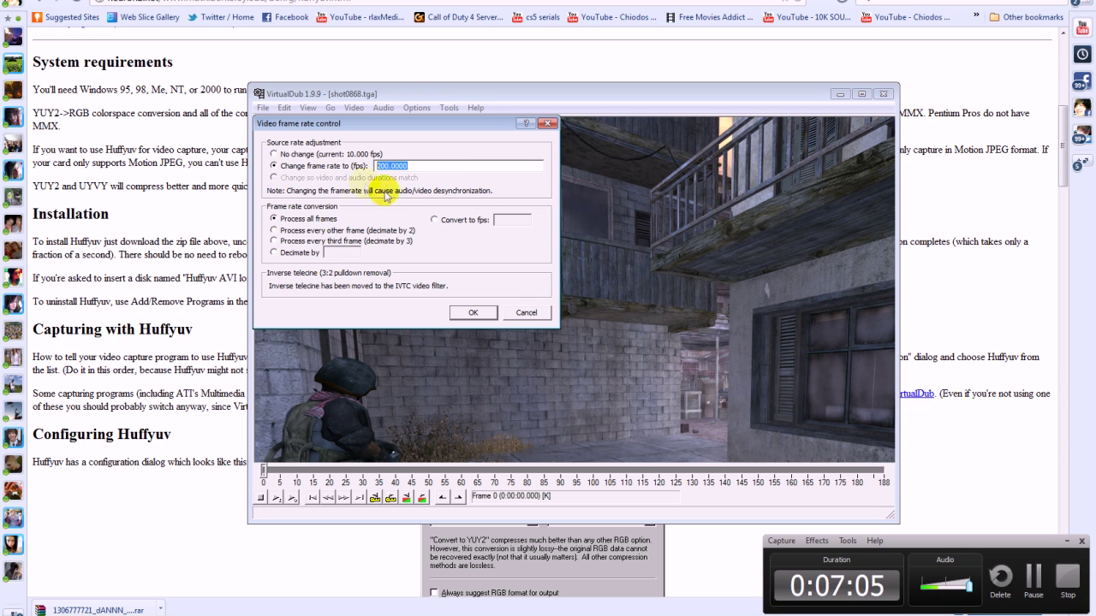
{"action": "left_click", "coordinate": [524, 312]}
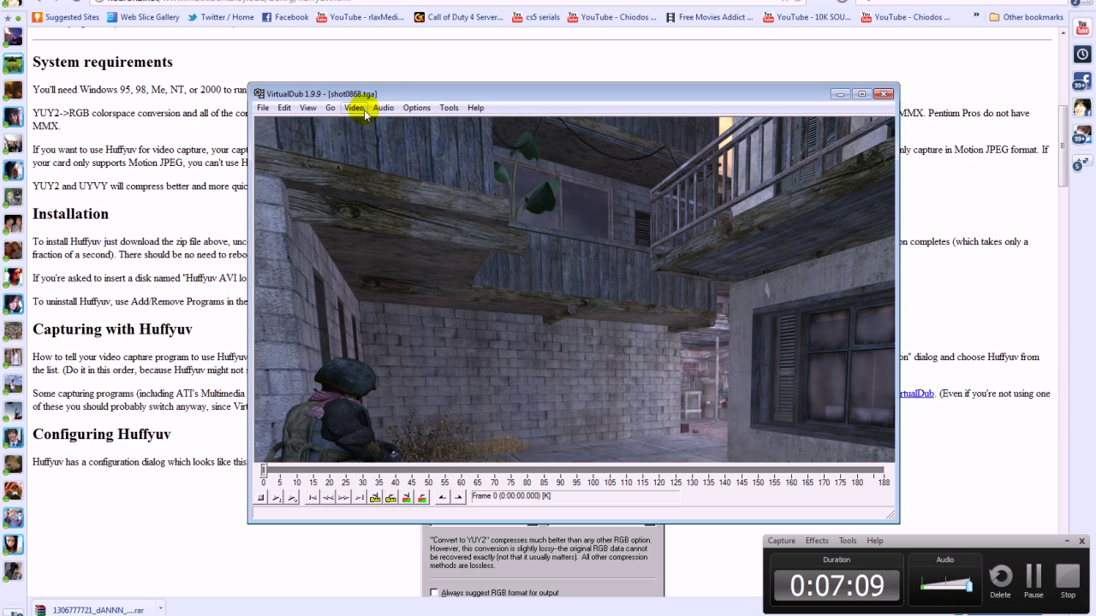
- Set the video compression to the Huffyuv codec
{"action": "left_click", "coordinate": [356, 109]}
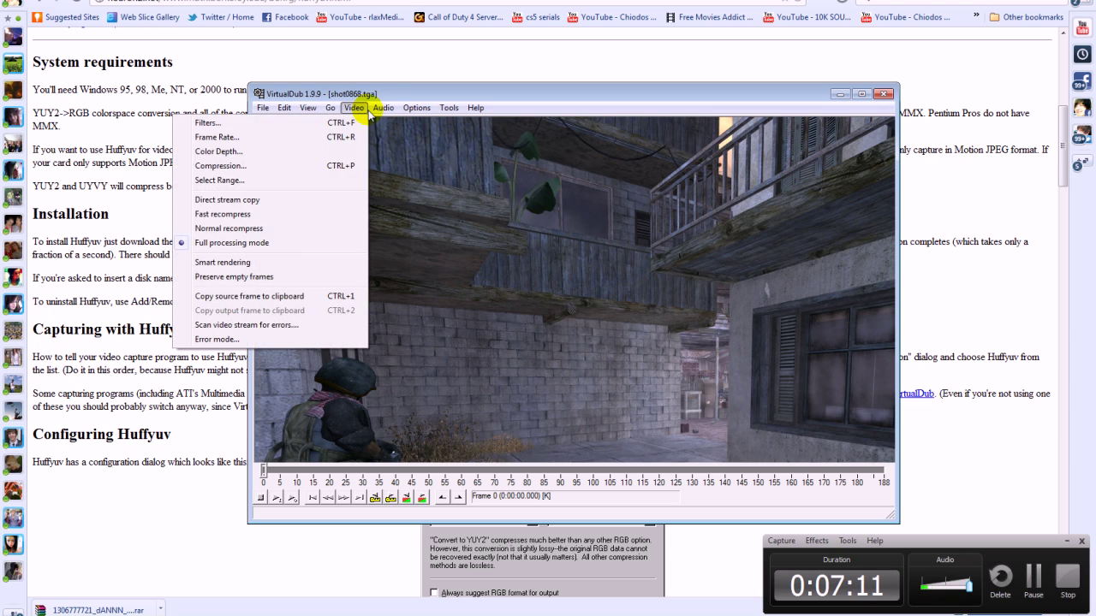
{"action": "mouse_move", "coordinate": [329, 108]}
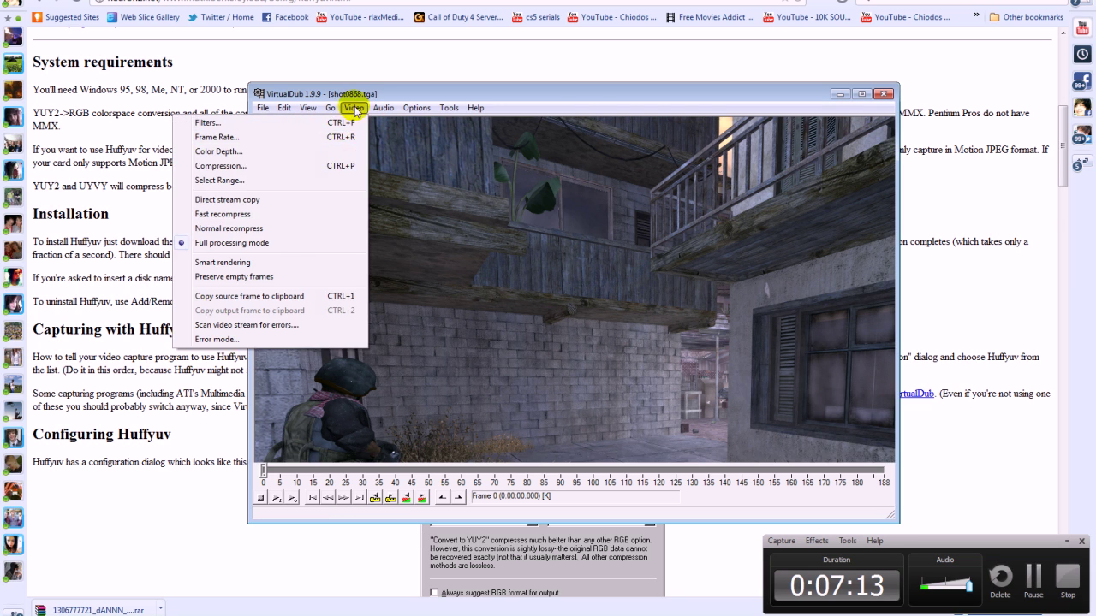
{"action": "left_click", "coordinate": [313, 163]}
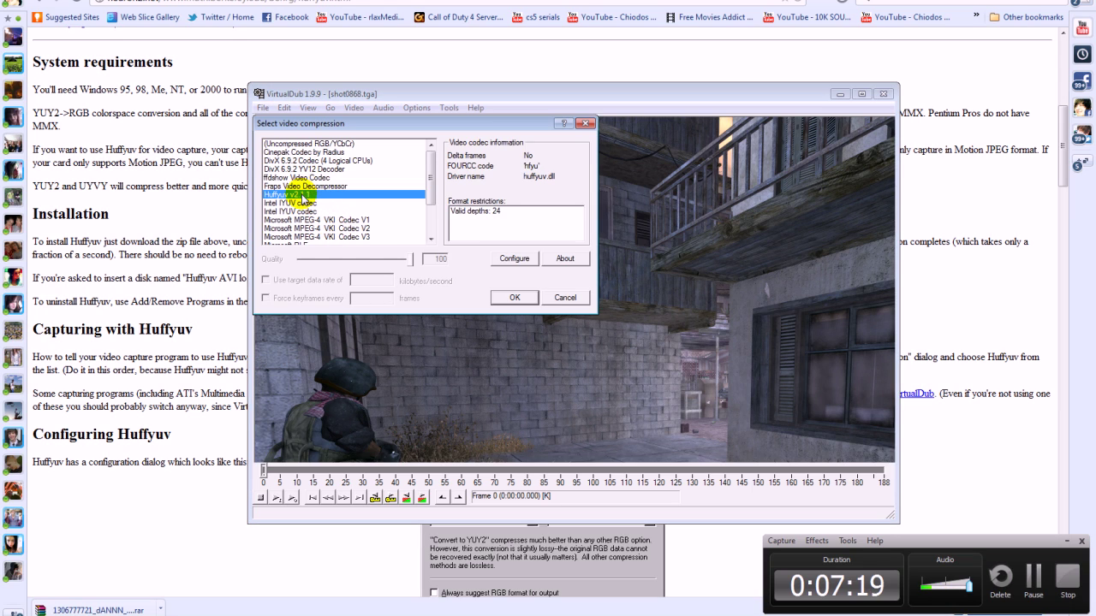
{"action": "left_click", "coordinate": [507, 296]}
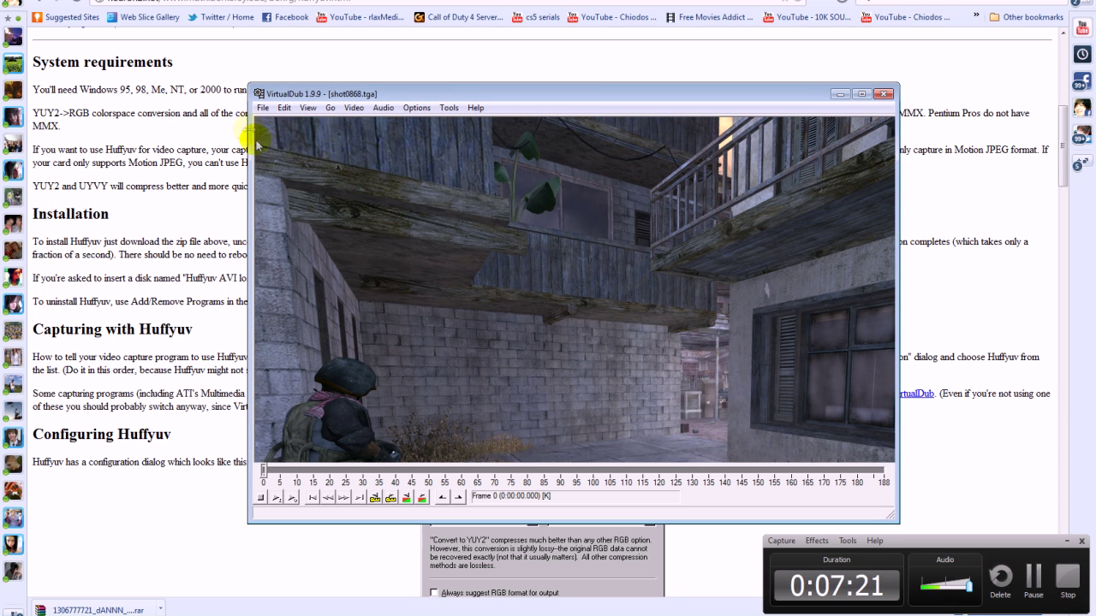
- Save the sequence as an AVI on the Desktop, replacing the existing tutorial file
{"action": "left_click", "coordinate": [263, 108]}
{"action": "left_click", "coordinate": [185, 220]}
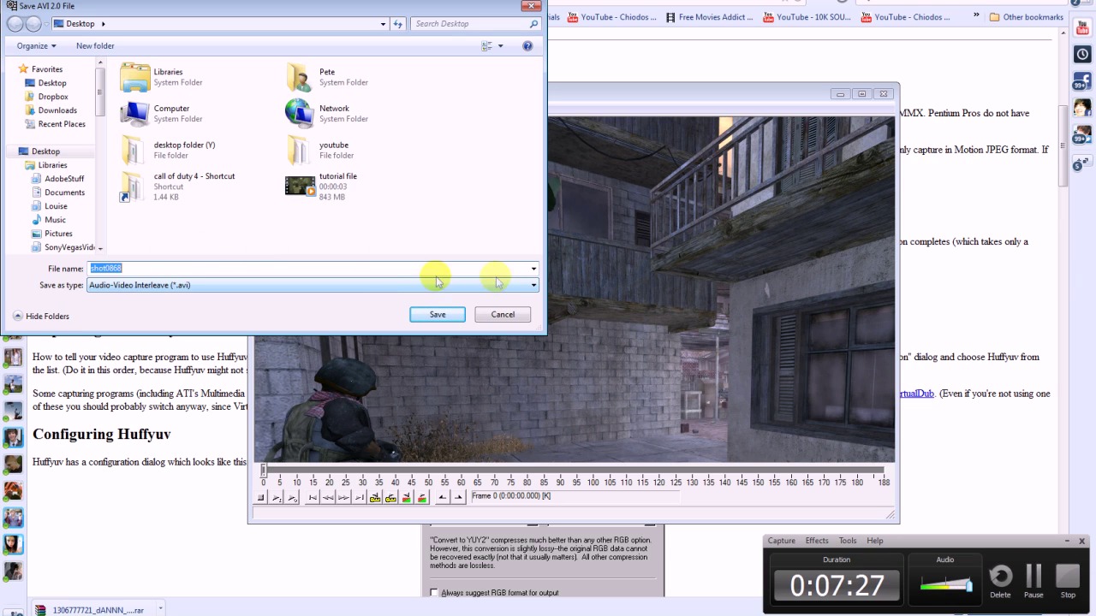
{"action": "double_click", "coordinate": [360, 191]}
{"action": "key", "text": "Left"}
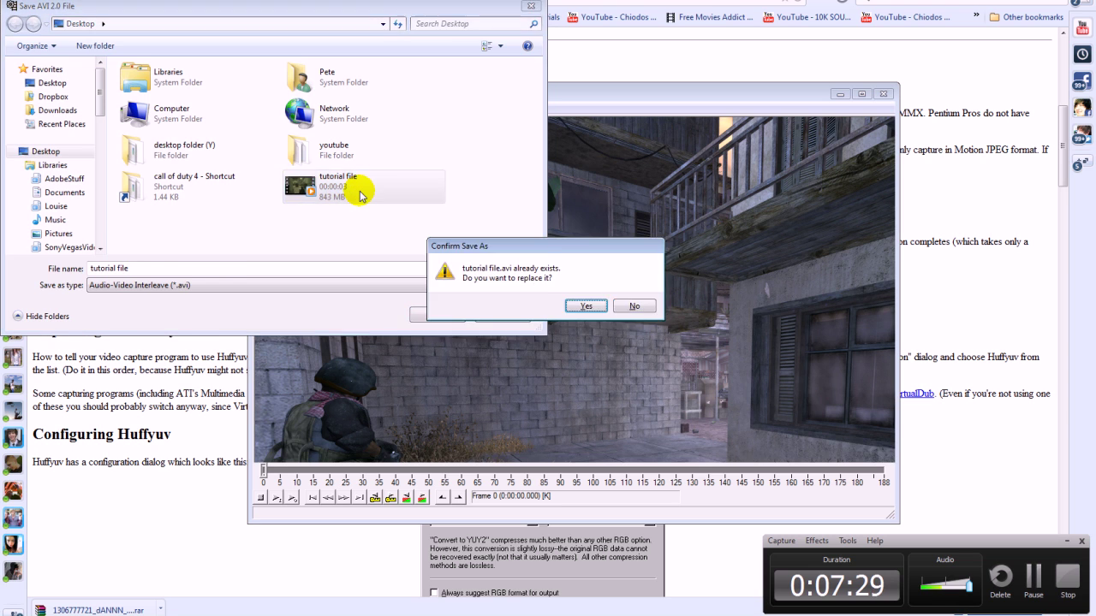
{"action": "key", "text": "Return"}
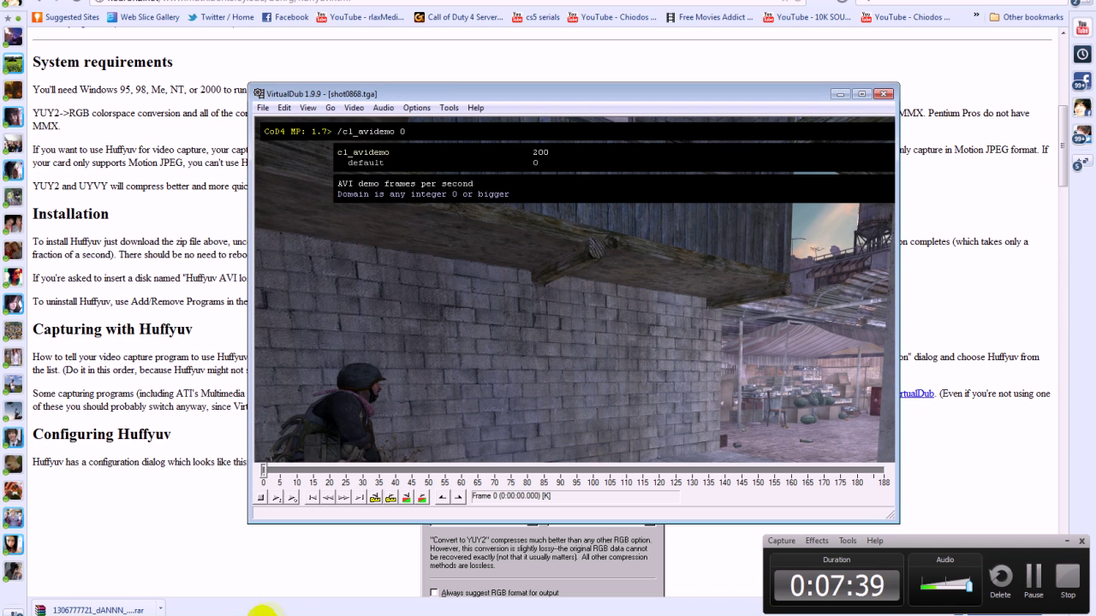
- Close VirtualDub and look over the Cod4Player and VirtualDub download pages in the browser
{"action": "left_click", "coordinate": [884, 94]}
{"action": "left_click", "coordinate": [343, 2]}
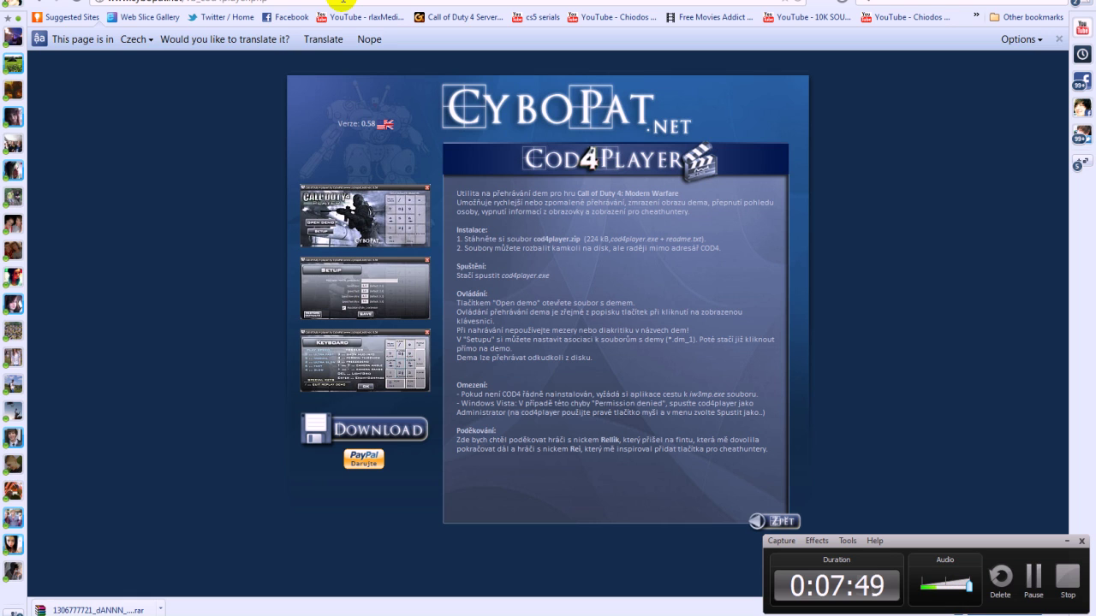
{"action": "left_click", "coordinate": [342, 0]}
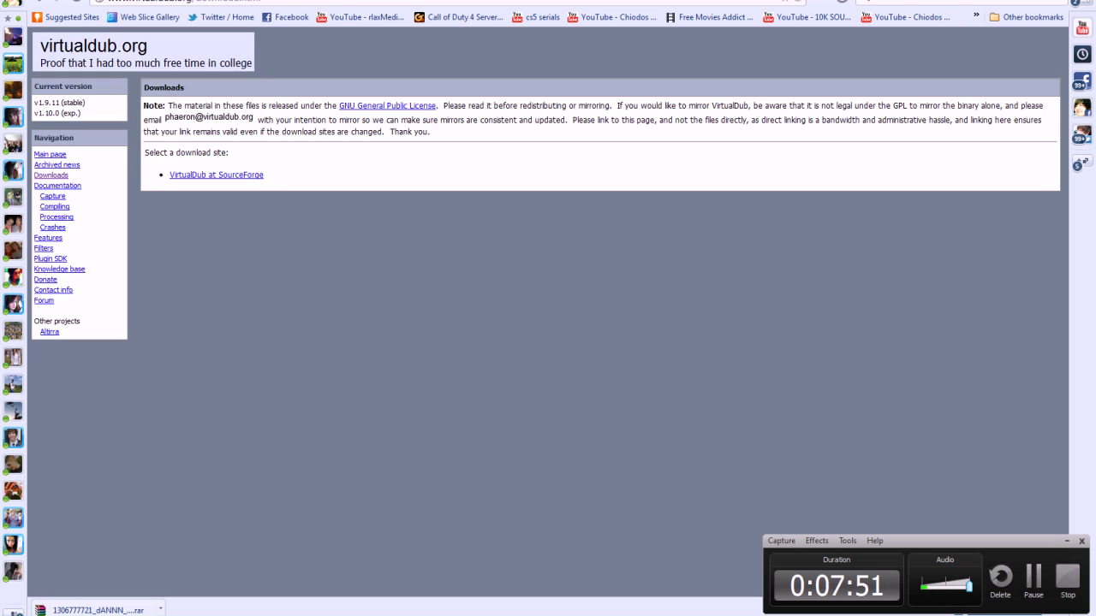
{"action": "left_click", "coordinate": [342, 1]}
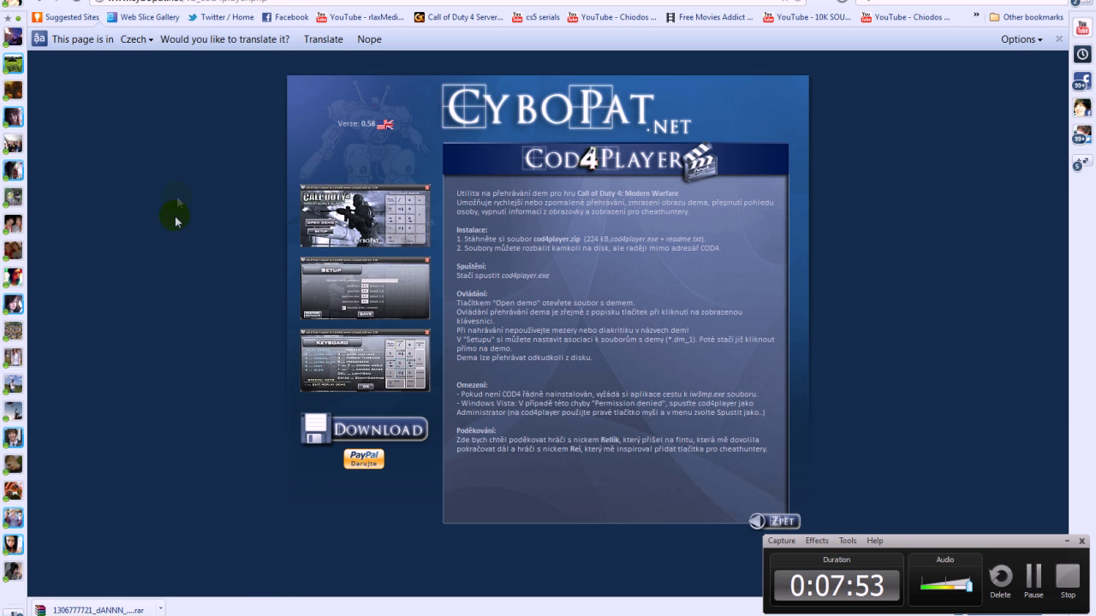
{"action": "left_click", "coordinate": [282, 1]}
{"action": "left_click", "coordinate": [283, 1]}
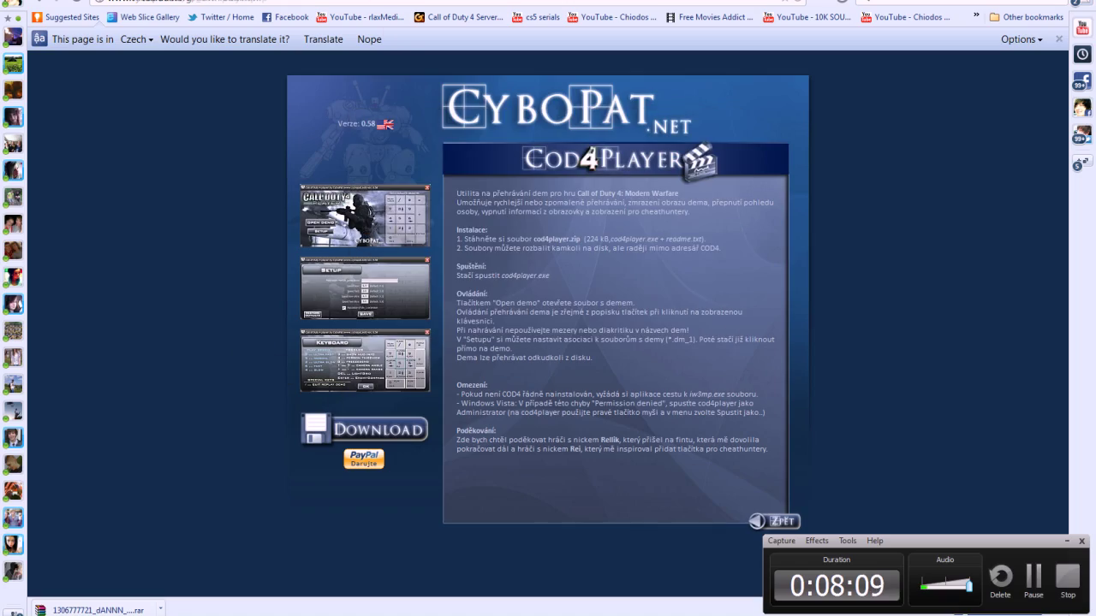
- Switch to the CFGFactory page and browse its movie config listings
{"action": "left_click", "coordinate": [402, 2]}
{"action": "left_click", "coordinate": [402, 1]}
{"action": "left_click", "coordinate": [403, 1]}
{"action": "key", "text": "ctrl+Tab"}
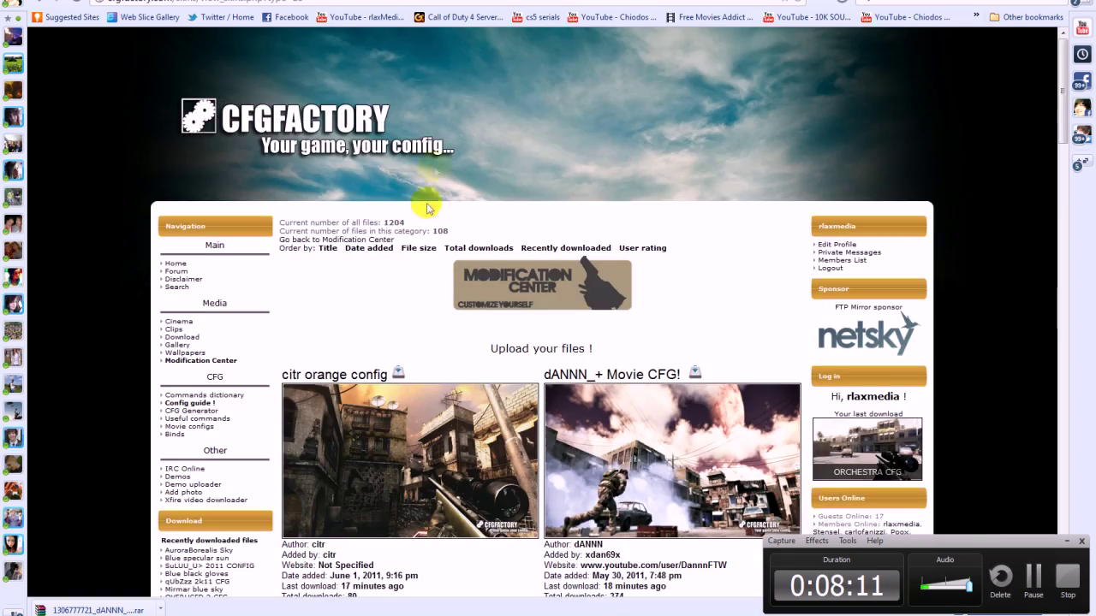
{"action": "scroll", "coordinate": [423, 245], "scroll_direction": "down", "scroll_amount": 10}
{"action": "scroll", "coordinate": [425, 258], "scroll_direction": "up", "scroll_amount": 7}
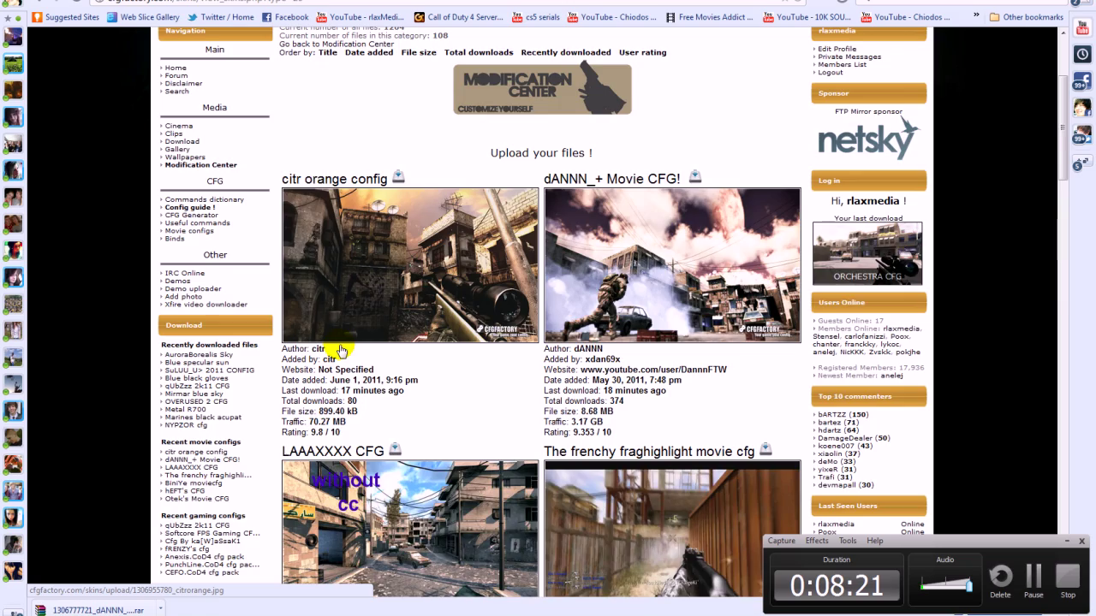
- Look further down the movie config listings and return to the desktop
{"action": "scroll", "coordinate": [339, 350], "scroll_direction": "down", "scroll_amount": 15}
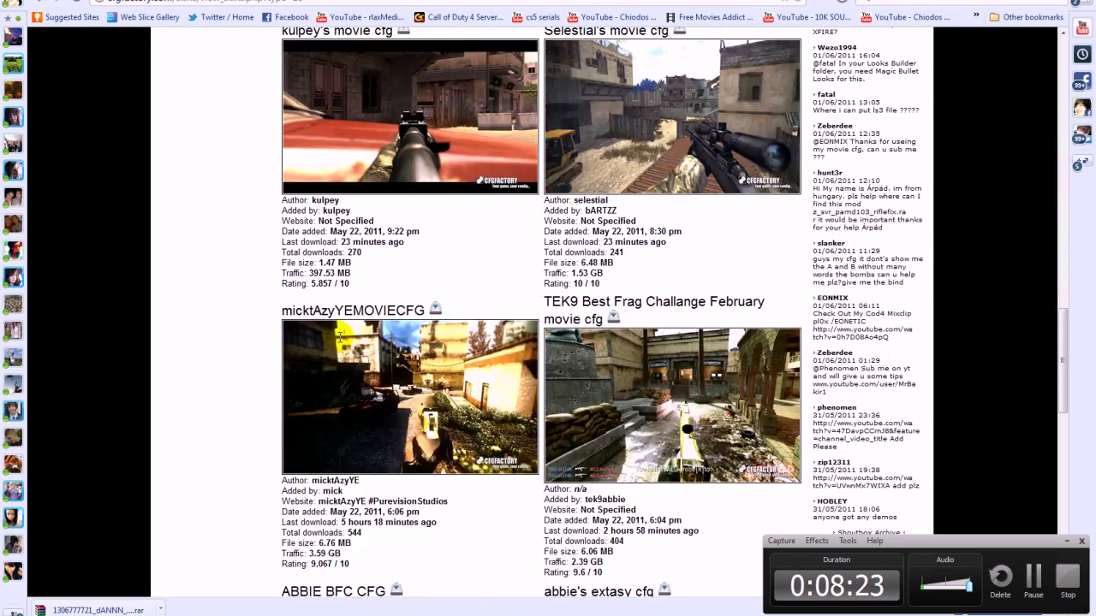
{"action": "scroll", "coordinate": [340, 337], "scroll_direction": "down", "scroll_amount": 4}
{"action": "key", "text": "alt+Tab"}
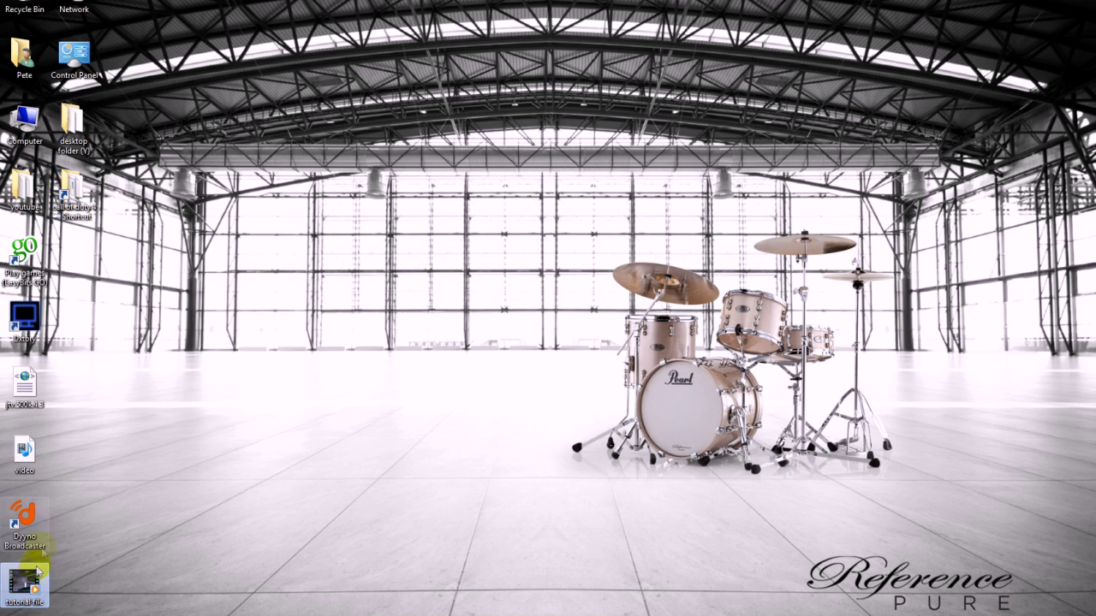
- Switch to Sony Vegas and add the tutorial file video from the desktop to the timeline at about 13 seconds
{"action": "left_click", "coordinate": [35, 582]}
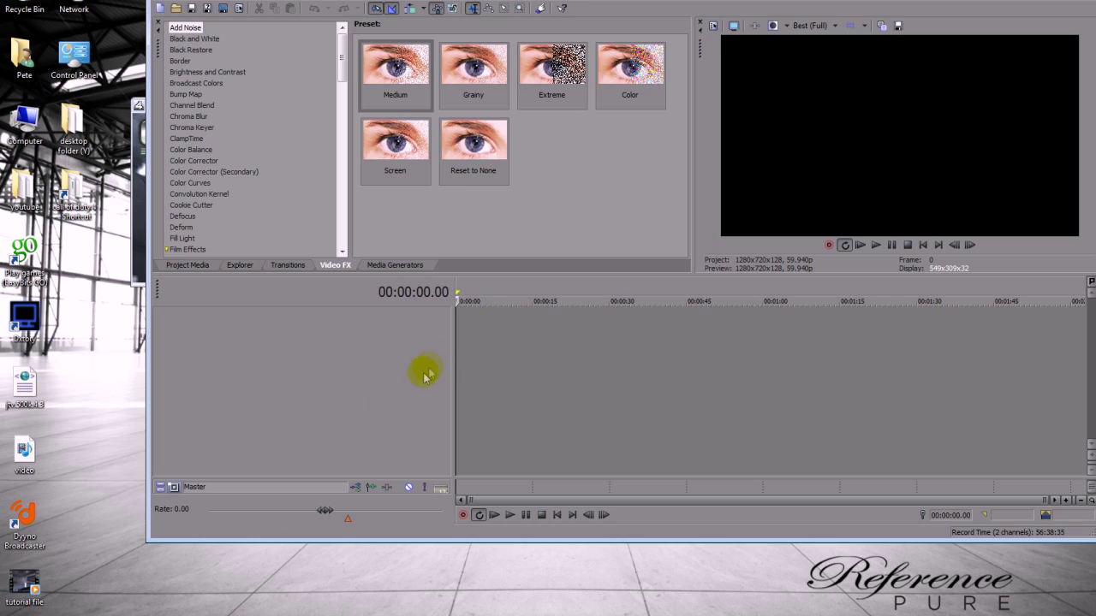
{"action": "mouse_move", "coordinate": [428, 372]}
{"action": "left_mouse_down"}
{"action": "mouse_move", "coordinate": [496, 320]}
{"action": "mouse_move", "coordinate": [525, 349]}
{"action": "mouse_move", "coordinate": [522, 334]}
{"action": "left_mouse_up"}
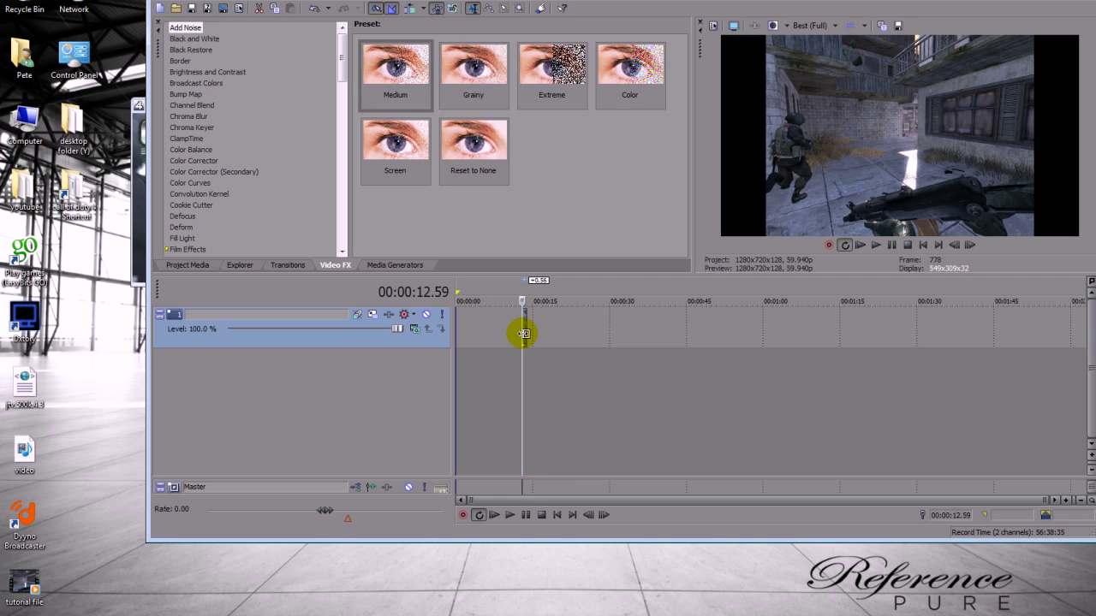
{"action": "left_click", "coordinate": [522, 334]}
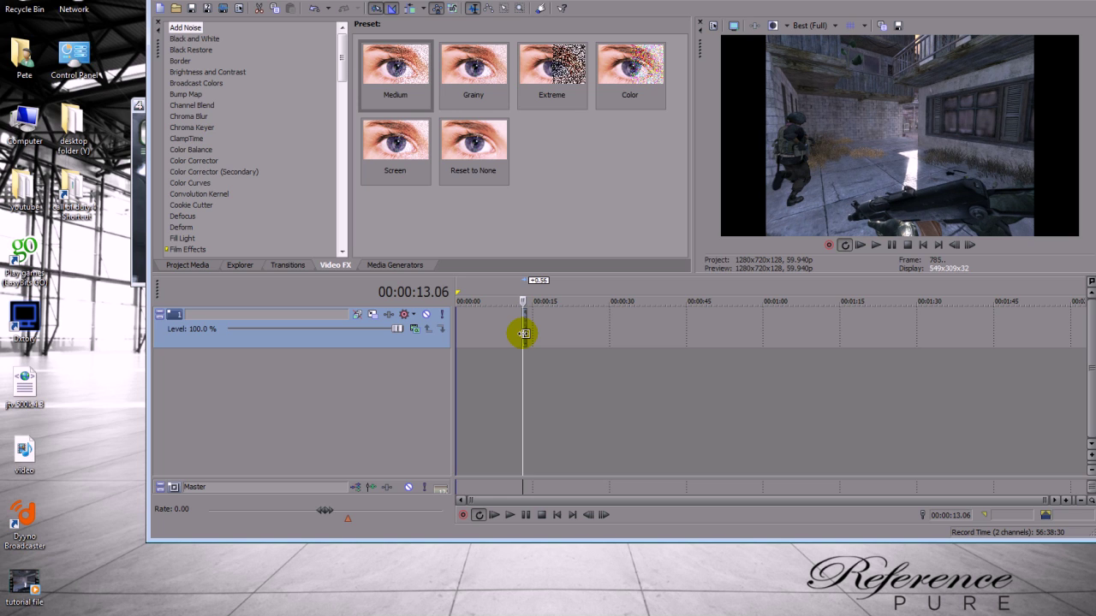
{"action": "left_click", "coordinate": [523, 334]}
{"action": "left_click_drag", "start_coordinate": [1040, 501], "coordinate": [616, 411]}
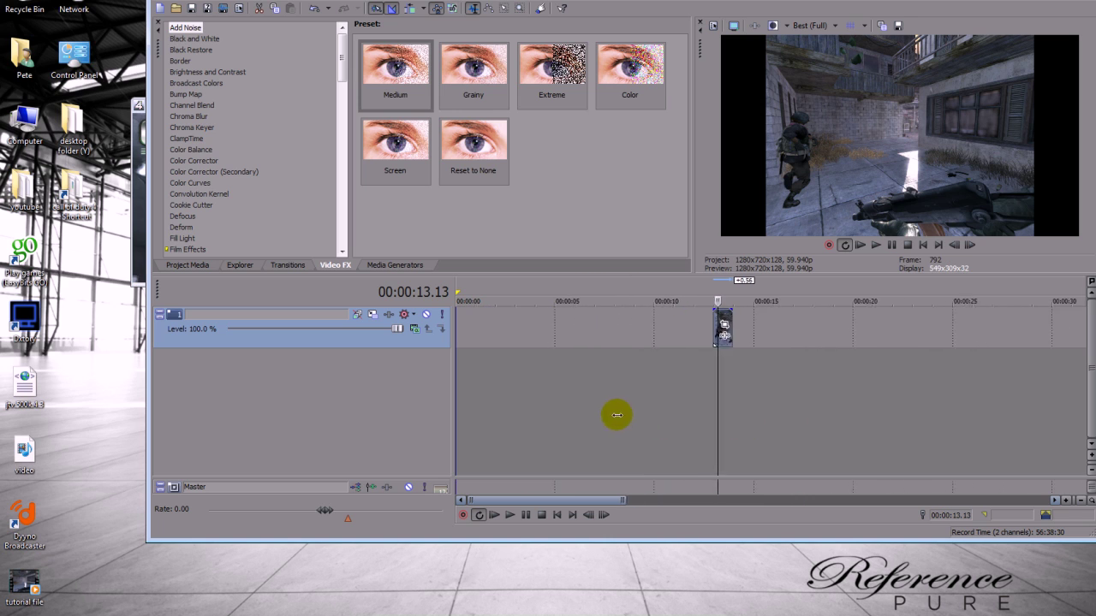
- Place the playhead at the start of the clip and compare its first frames by stepping back and forth
{"action": "left_click", "coordinate": [752, 375]}
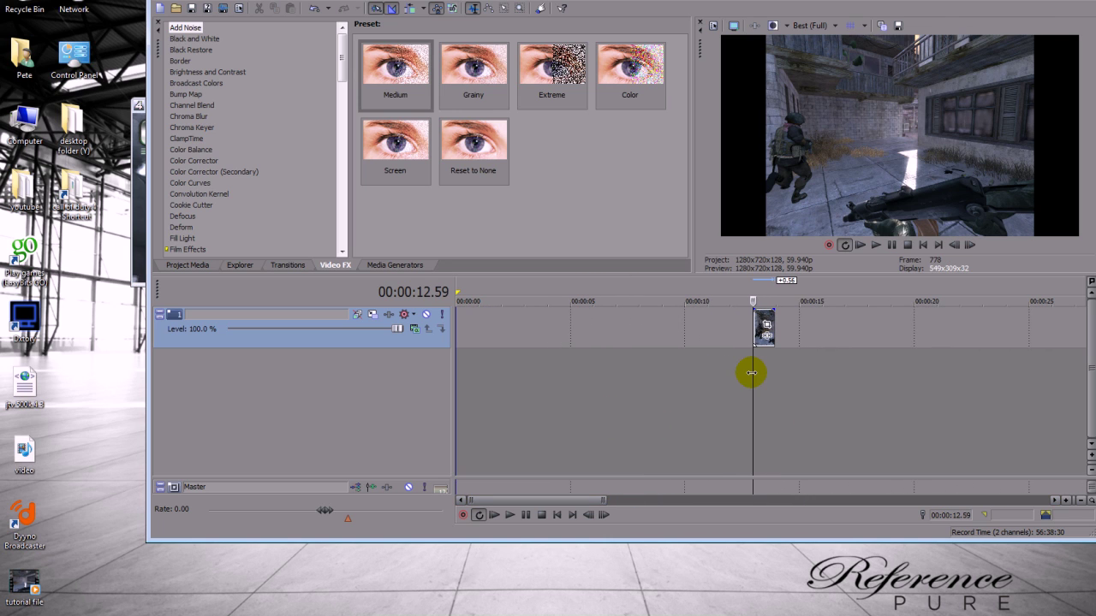
{"action": "key", "text": "alt+Right"}
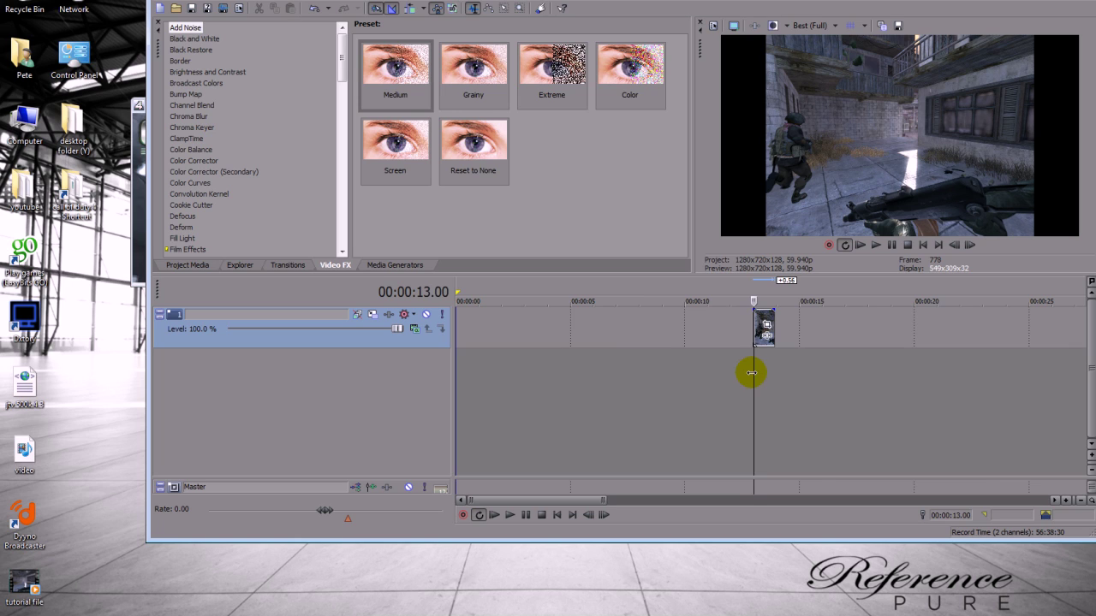
{"action": "key", "text": "alt+Left"}
{"action": "key", "text": "alt+Right"}
{"action": "key", "text": "alt+Left"}
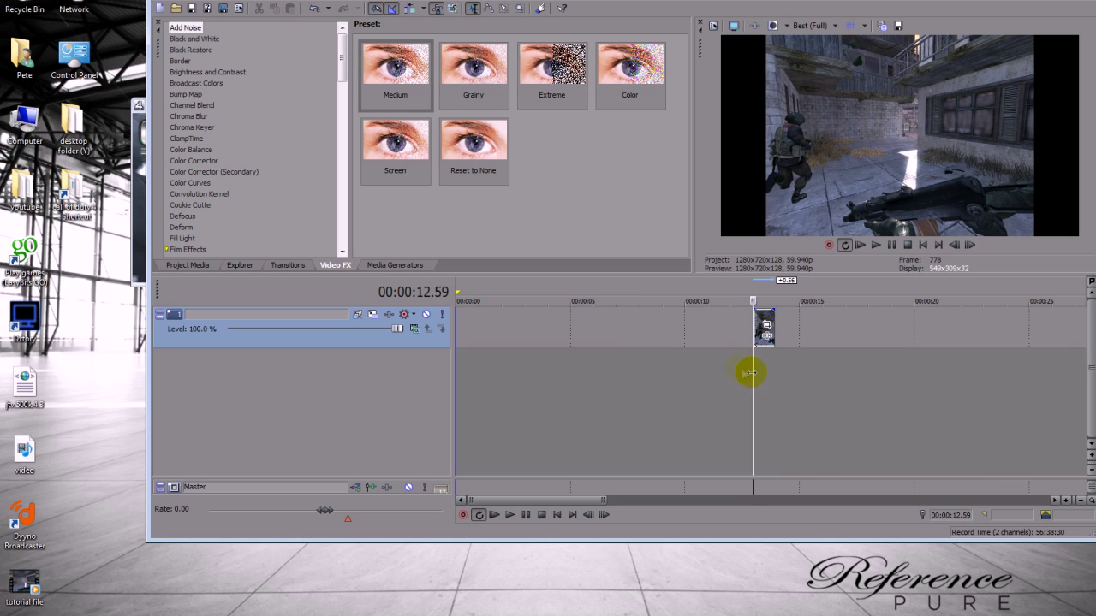
- Crop the tutorial file clip with an Event Pan/Crop aspect-ratio preset that fills the widescreen frame
{"action": "left_click", "coordinate": [766, 324]}
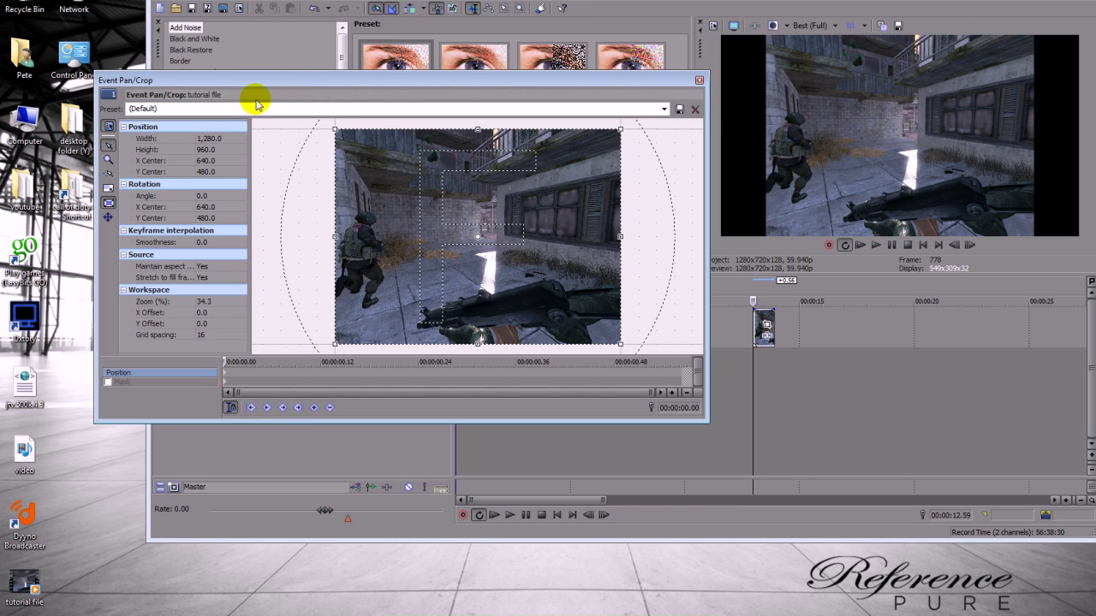
{"action": "left_click", "coordinate": [253, 107]}
{"action": "scroll", "coordinate": [660, 113], "scroll_direction": "down", "scroll_amount": 2}
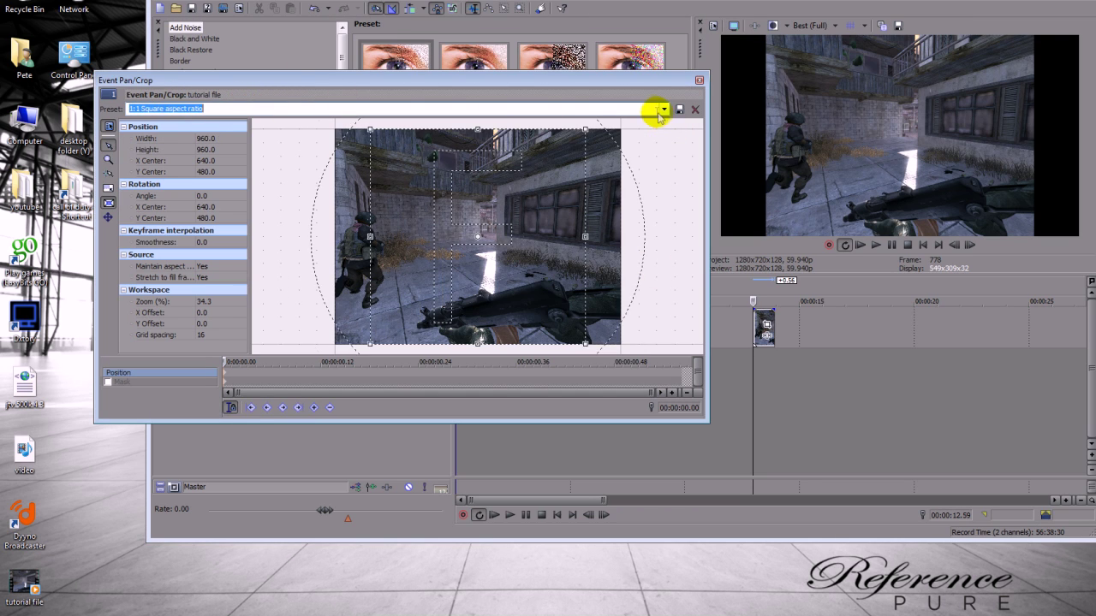
{"action": "left_click", "coordinate": [700, 81]}
{"action": "left_click", "coordinate": [752, 295]}
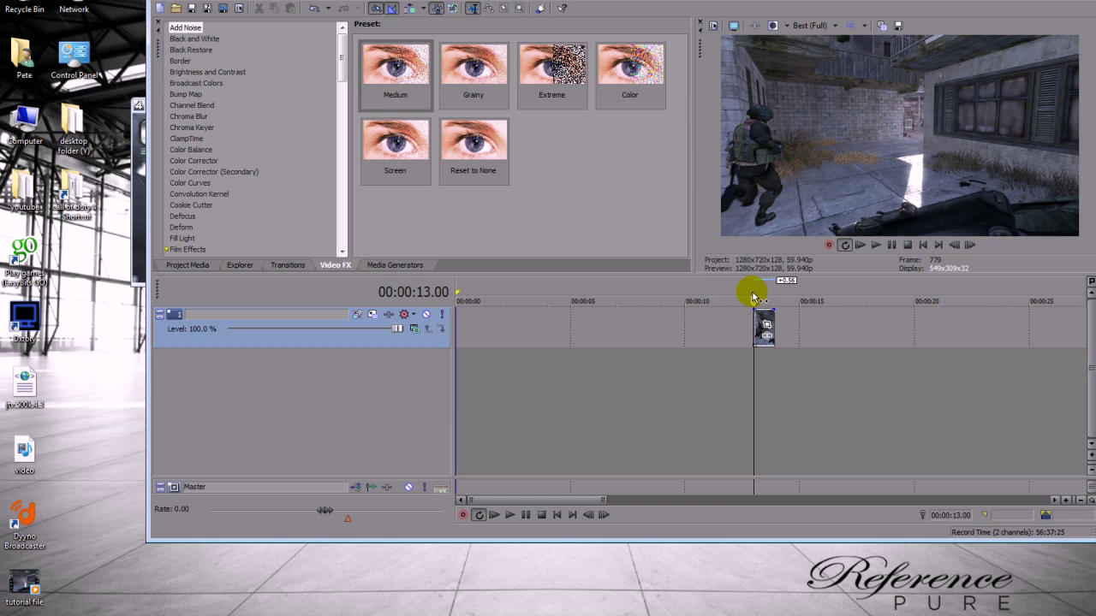
- Disable resampling in the properties of the tutorial file clip
{"action": "left_click", "coordinate": [758, 327]}
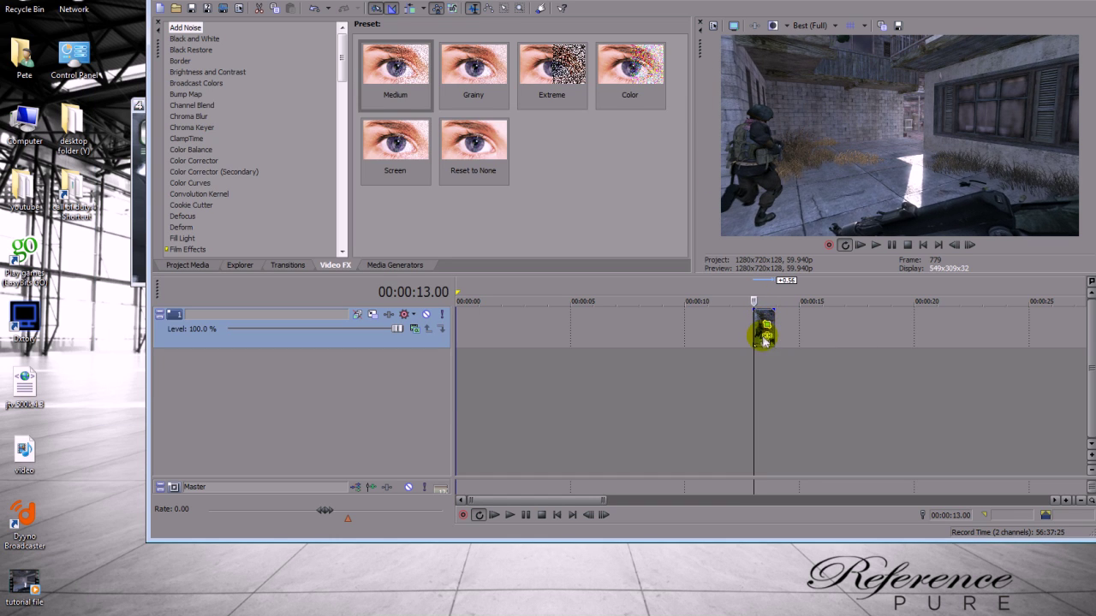
{"action": "right_click", "coordinate": [758, 334]}
{"action": "left_click", "coordinate": [766, 309]}
{"action": "left_click", "coordinate": [535, 214]}
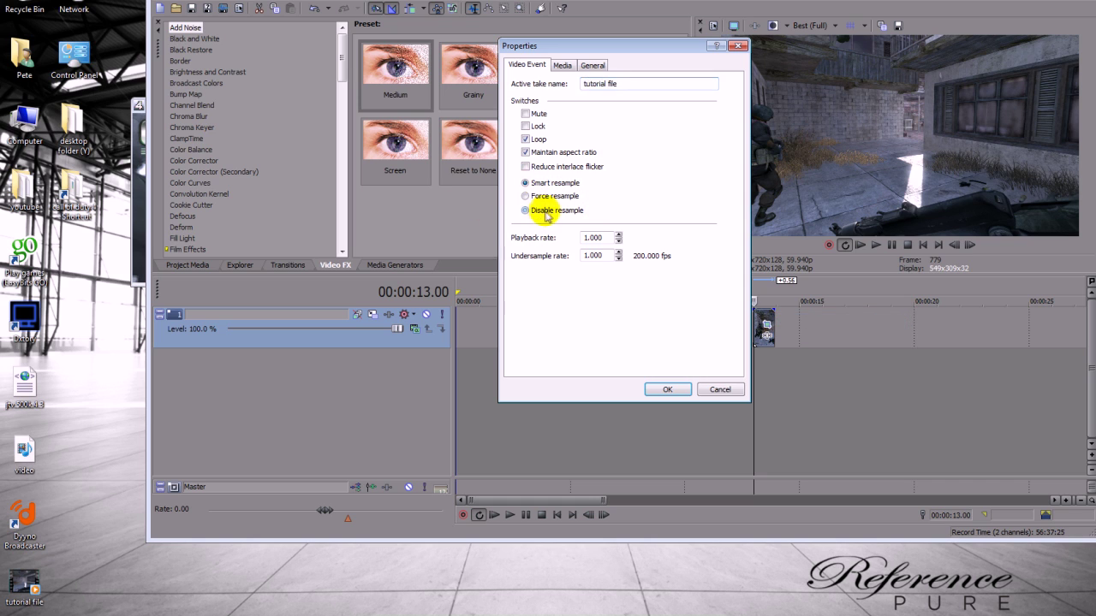
{"action": "key", "text": "Return"}
- Step forward and backward frame by frame through the clip to examine its motion in the preview
{"action": "key", "text": "space"}
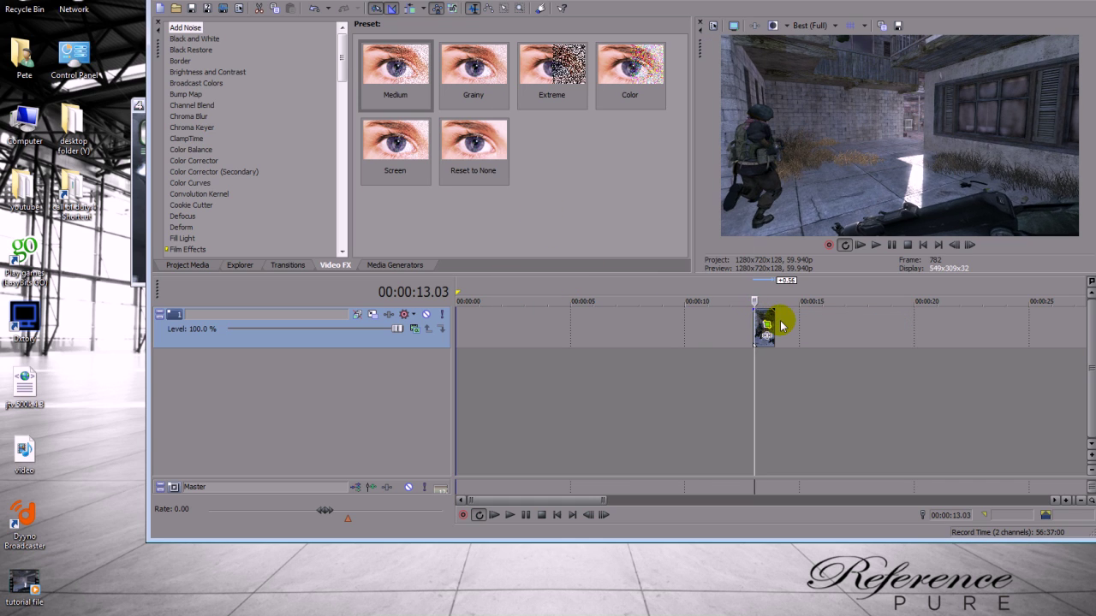
{"action": "key", "text": "Right"}
{"action": "key", "text": "Right"}
{"action": "key", "text": "Right"}
{"action": "key", "text": "Right"}
{"action": "key", "text": "Right"}
{"action": "key", "text": "Right"}
{"action": "key", "text": "Right"}
{"action": "key", "text": "Right"}
{"action": "key", "text": "Right"}
{"action": "key", "text": "Right"}
{"action": "key", "text": "Right"}
{"action": "key", "text": "Right"}
{"action": "key", "text": "Right"}
{"action": "key", "text": "Right"}
{"action": "key", "text": "Right"}
{"action": "key", "text": "Right"}
{"action": "key", "text": "Right"}
{"action": "key", "text": "Right"}
{"action": "key", "text": "Right"}
{"action": "key", "text": "Right"}
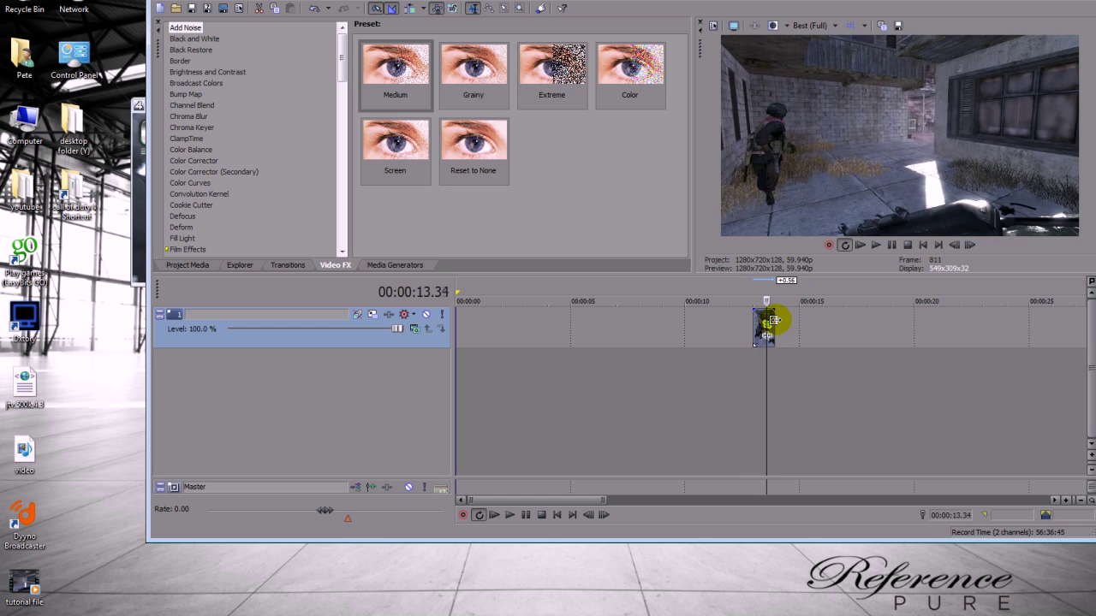
{"action": "key", "text": "Right"}
{"action": "key", "text": "Right"}
{"action": "key", "text": "Right"}
{"action": "key", "text": "Right"}
{"action": "key", "text": "Right"}
{"action": "key", "text": "Right"}
{"action": "key", "text": "Right"}
{"action": "key", "text": "Left"}
{"action": "key", "text": "Left"}
{"action": "key", "text": "Left"}
{"action": "key", "text": "Left"}
{"action": "key", "text": "Left"}
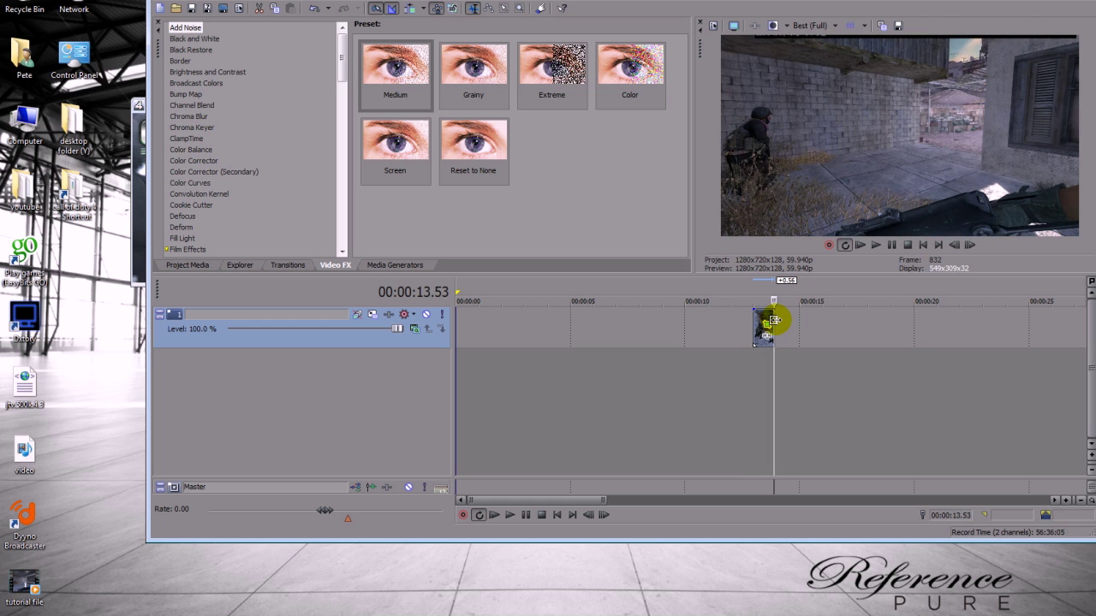
{"action": "key", "text": "Left"}
{"action": "key", "text": "Left"}
{"action": "key", "text": "Left"}
{"action": "key", "text": "Left"}
{"action": "key", "text": "Left"}
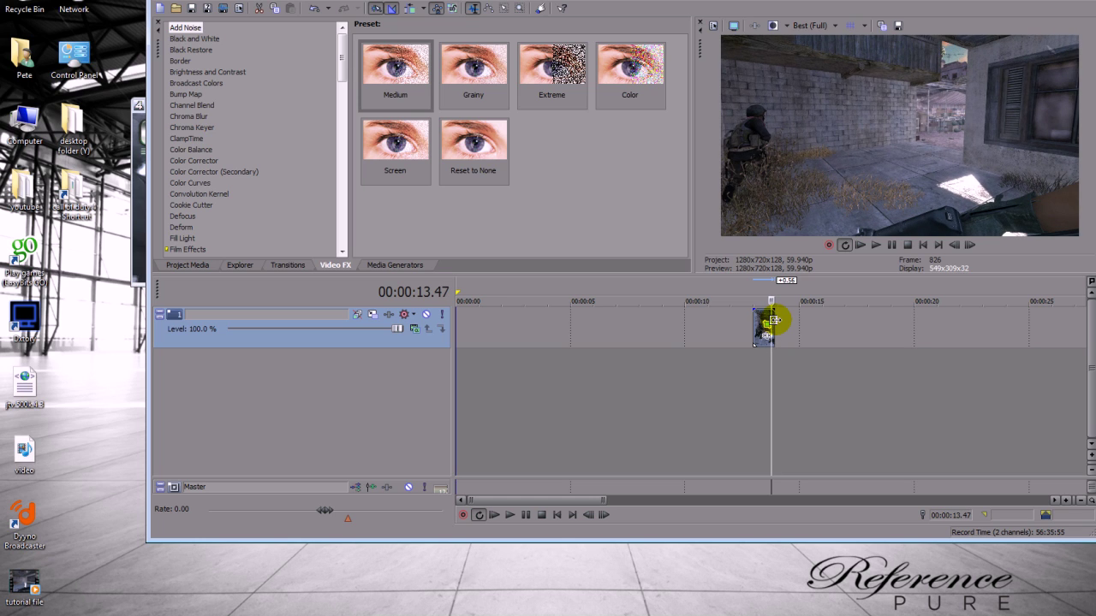
{"action": "key", "text": "Left"}
{"action": "key", "text": "Left"}
{"action": "key", "text": "Left"}
{"action": "key", "text": "Left"}
{"action": "key", "text": "Left"}
{"action": "key", "text": "Left"}
{"action": "key", "text": "Left"}
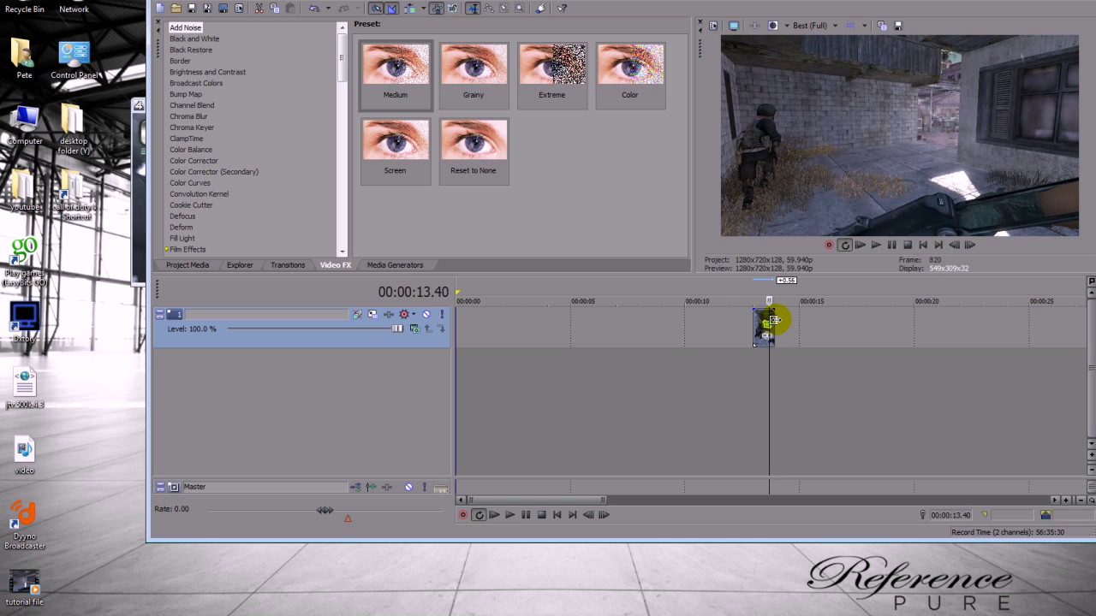
{"action": "key", "text": "Right"}
{"action": "key", "text": "Right"}
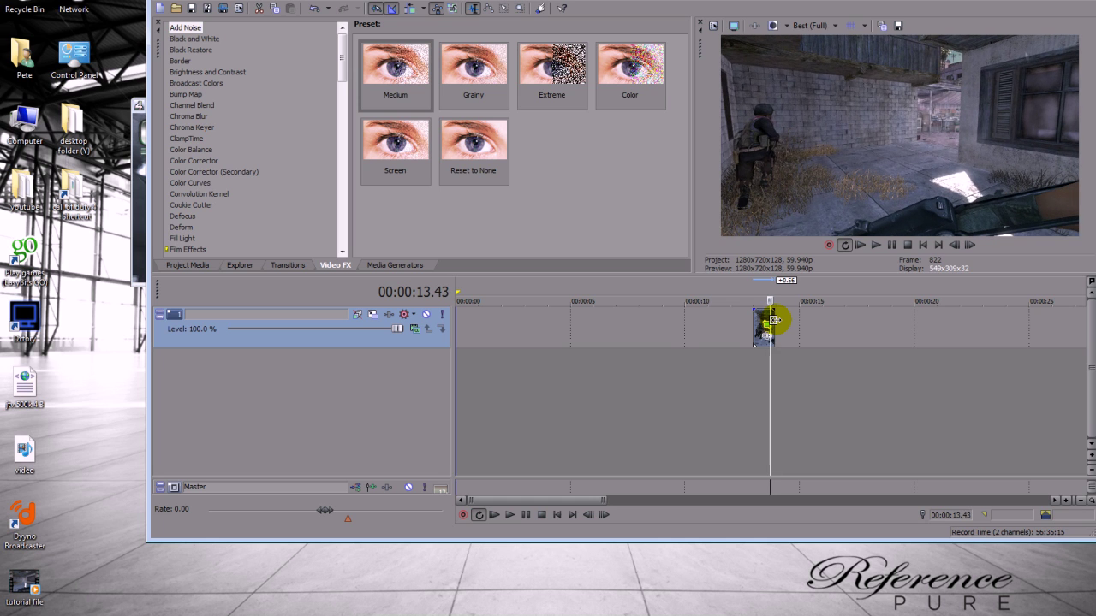